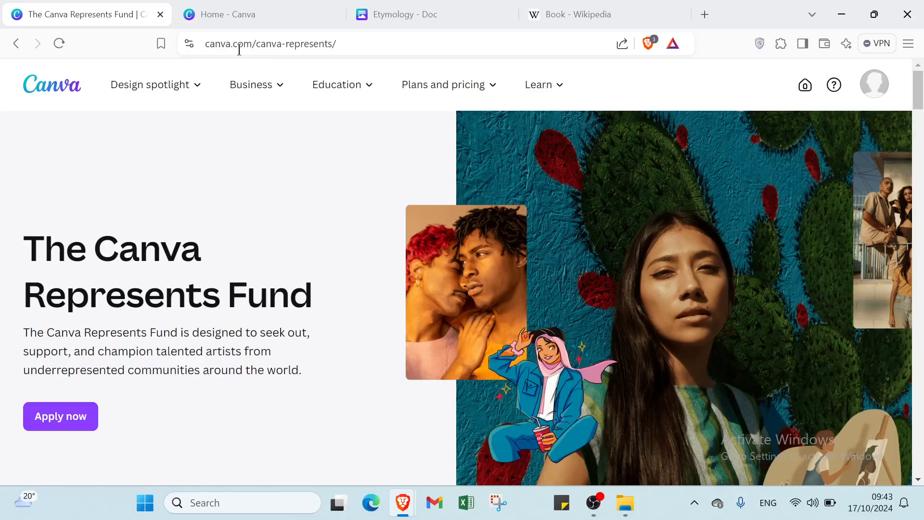
Go from Canva Home to the Etymology doc and show its top quote placeholder
scroll(394, 313, down, 2)
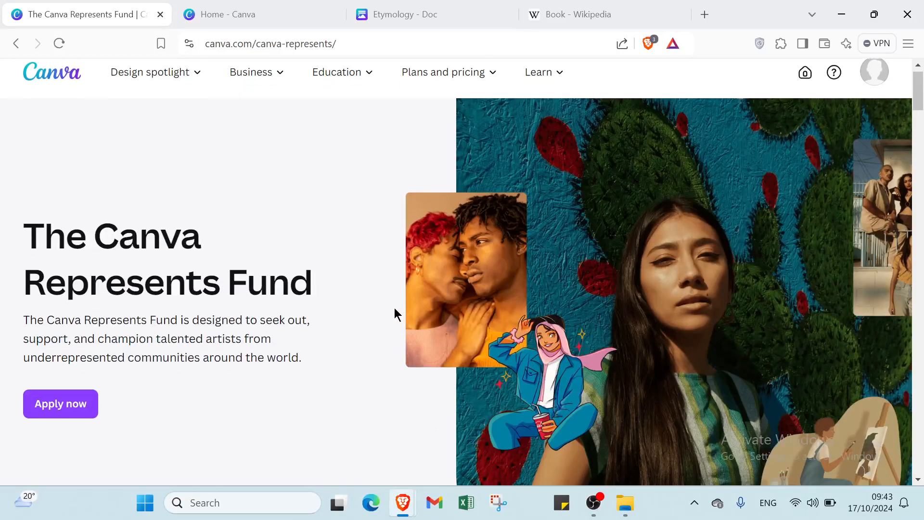
scroll(394, 304, down, 5)
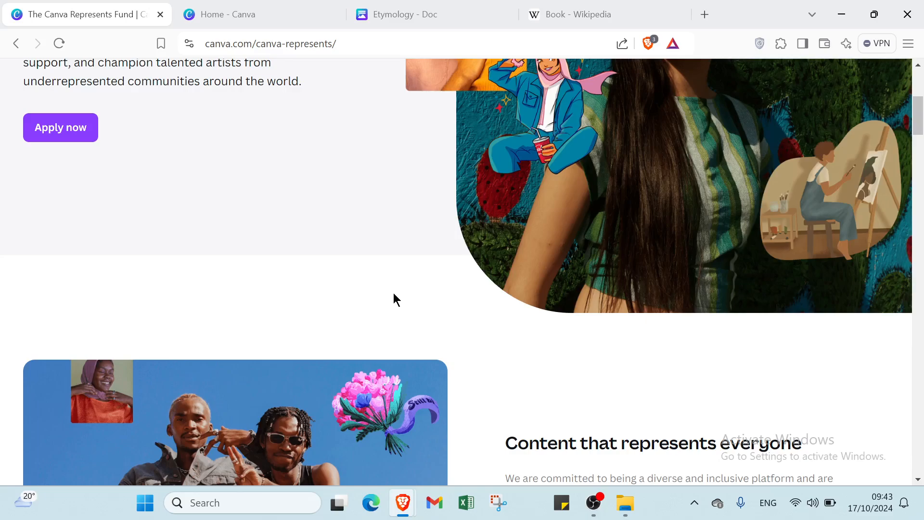
scroll(394, 298, down, 4)
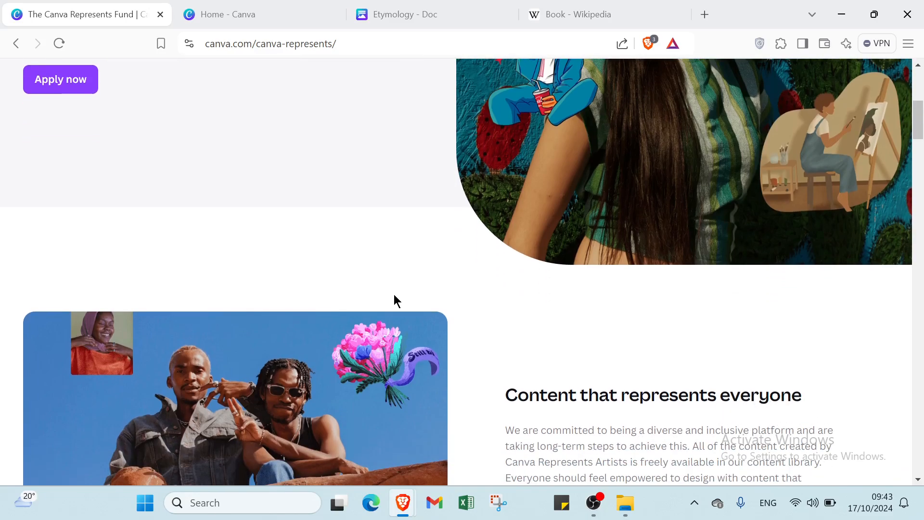
scroll(394, 301, down, 2)
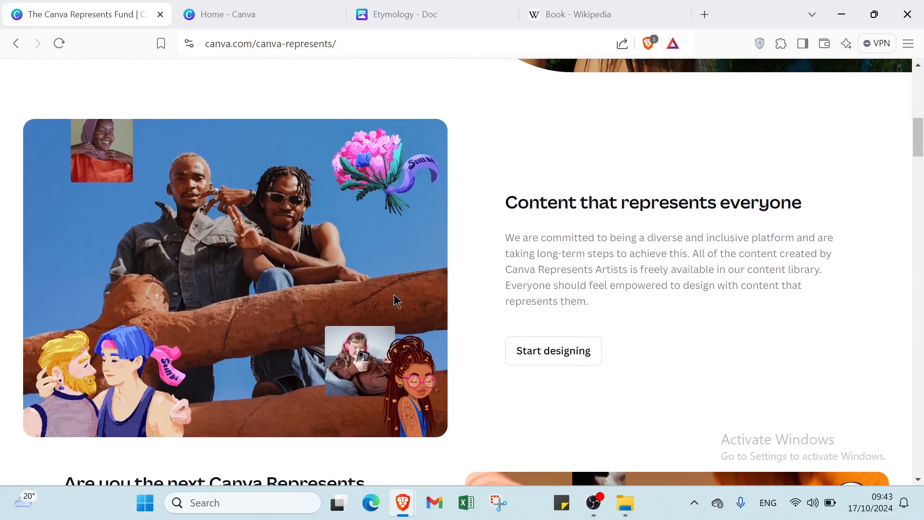
scroll(397, 301, down, 1)
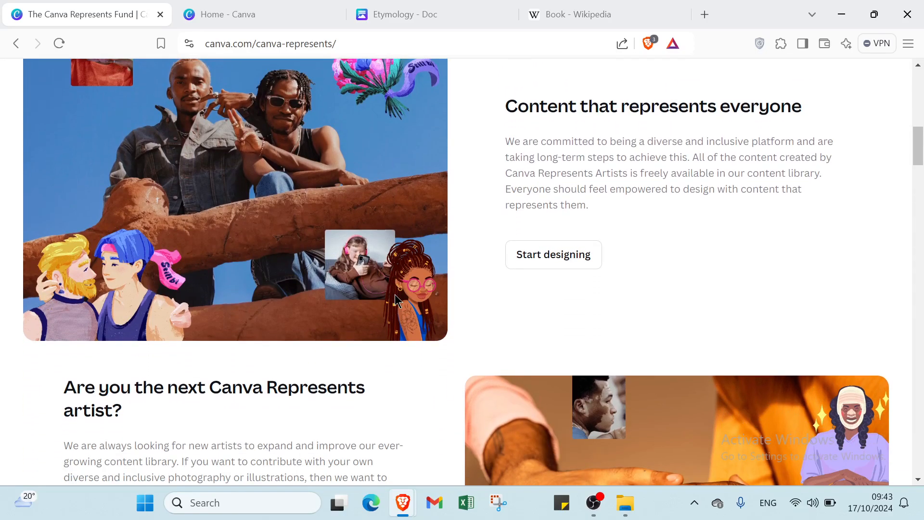
scroll(395, 295, down, 1)
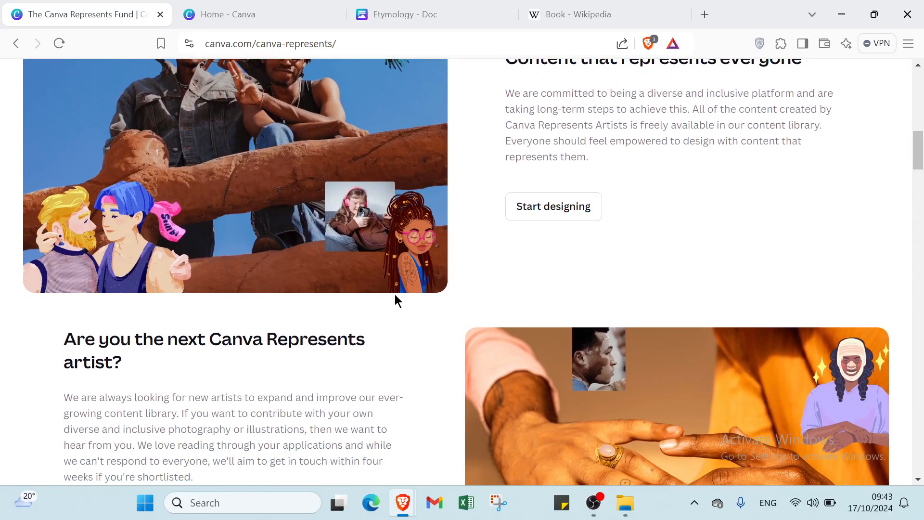
scroll(395, 295, down, 3)
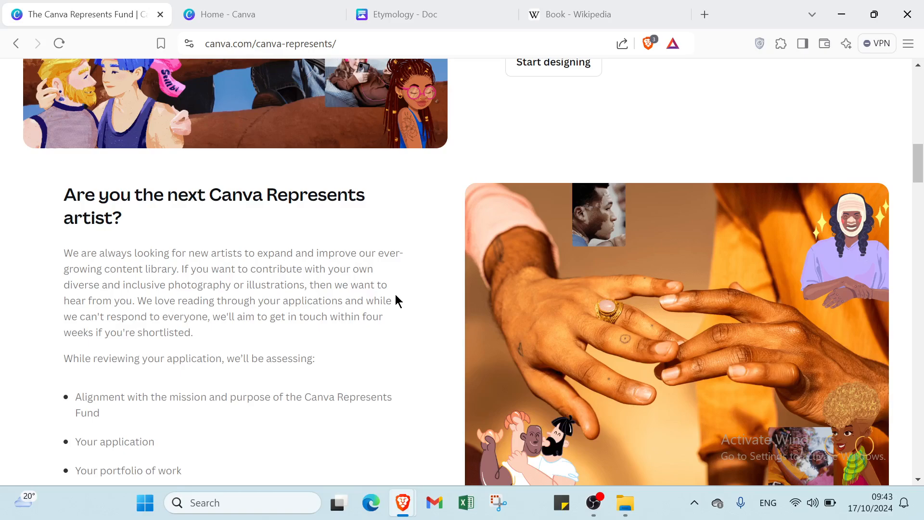
scroll(395, 301, down, 2)
scroll(397, 296, down, 1)
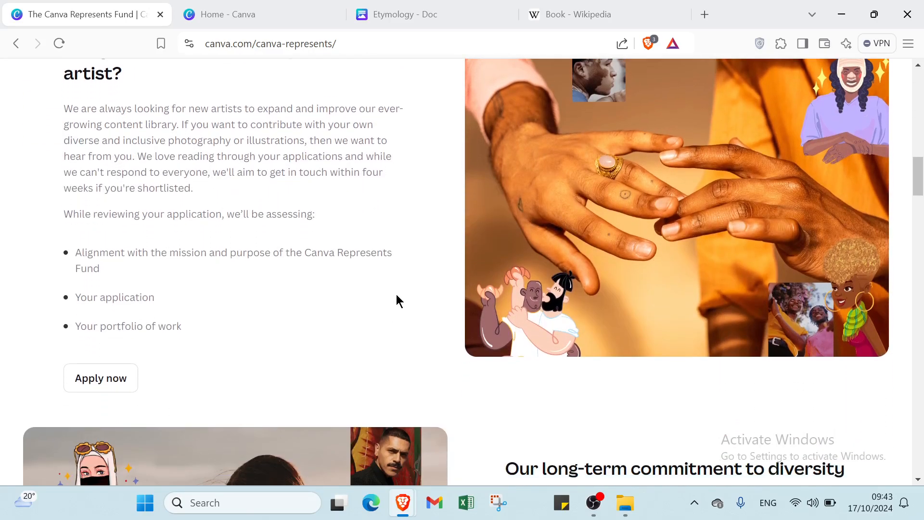
scroll(397, 296, down, 1)
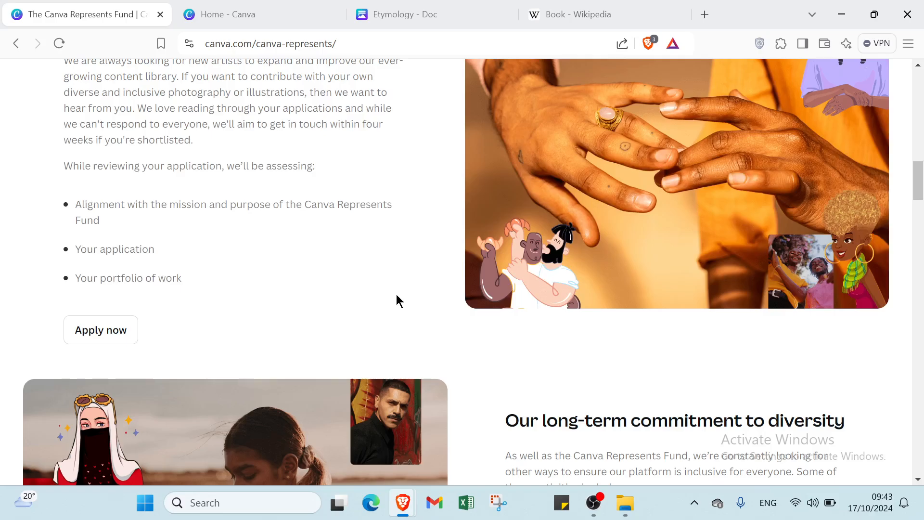
scroll(397, 295, down, 5)
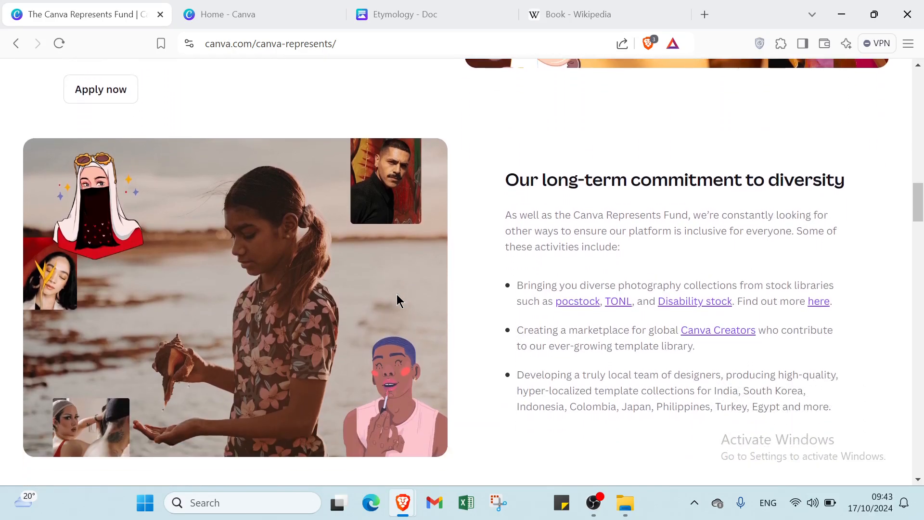
scroll(397, 300, up, 20)
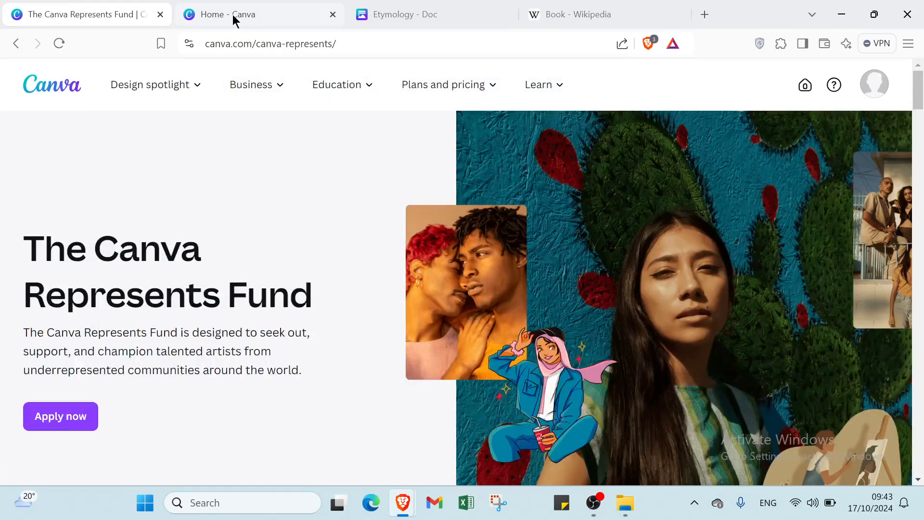
click(235, 19)
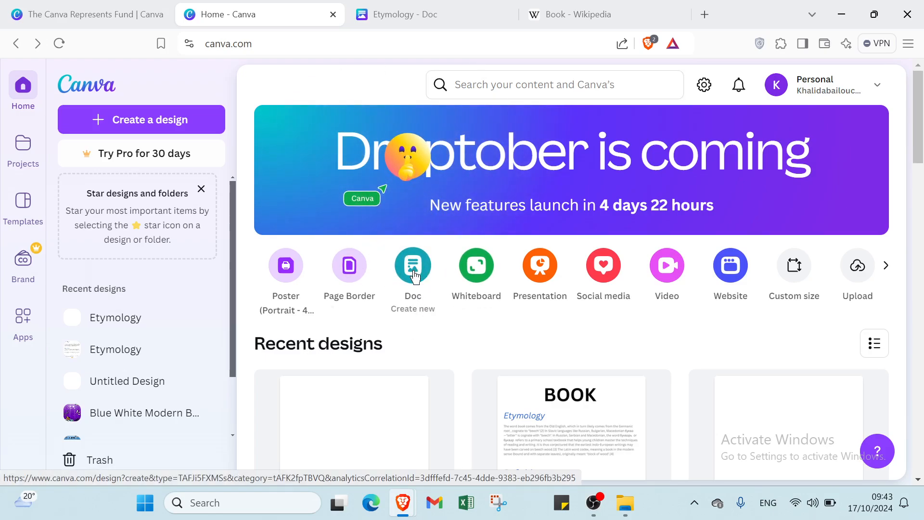
click(429, 15)
scroll(385, 236, up, 2)
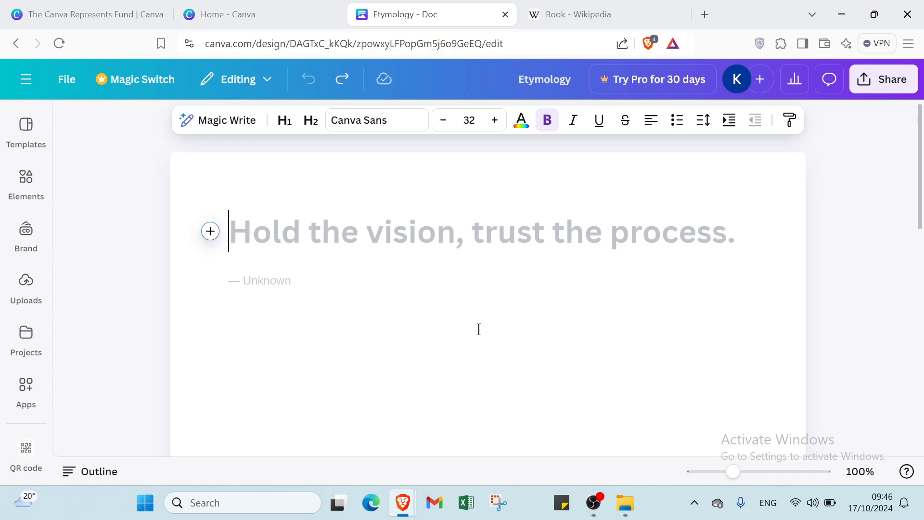
click(210, 236)
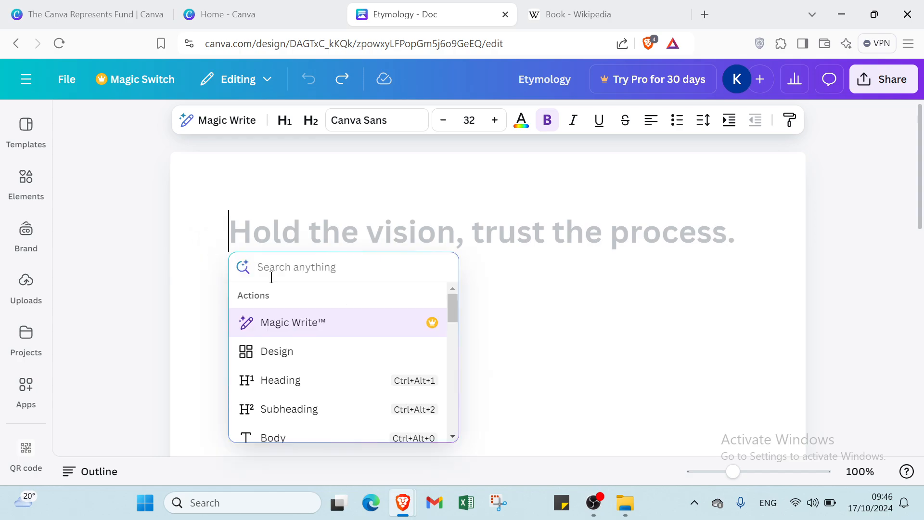
scroll(295, 323, down, 1)
scroll(295, 324, up, 1)
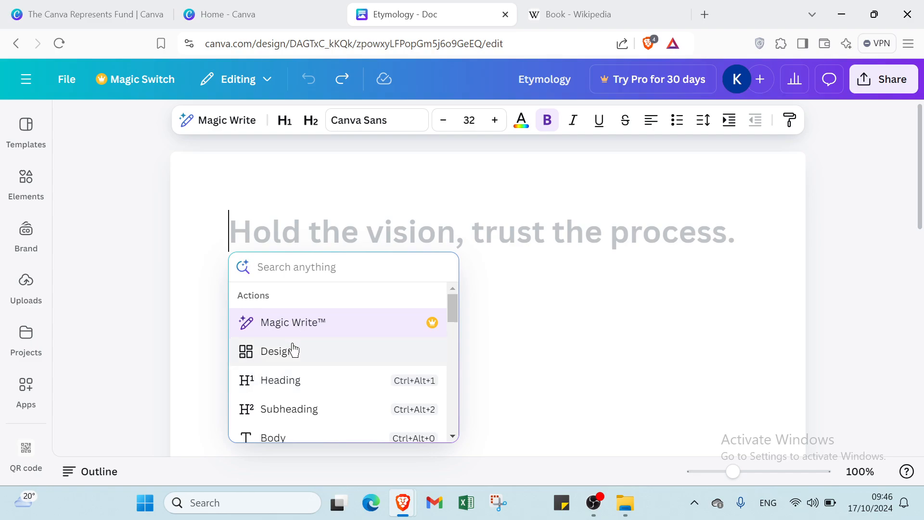
scroll(291, 349, down, 1)
scroll(269, 331, down, 2)
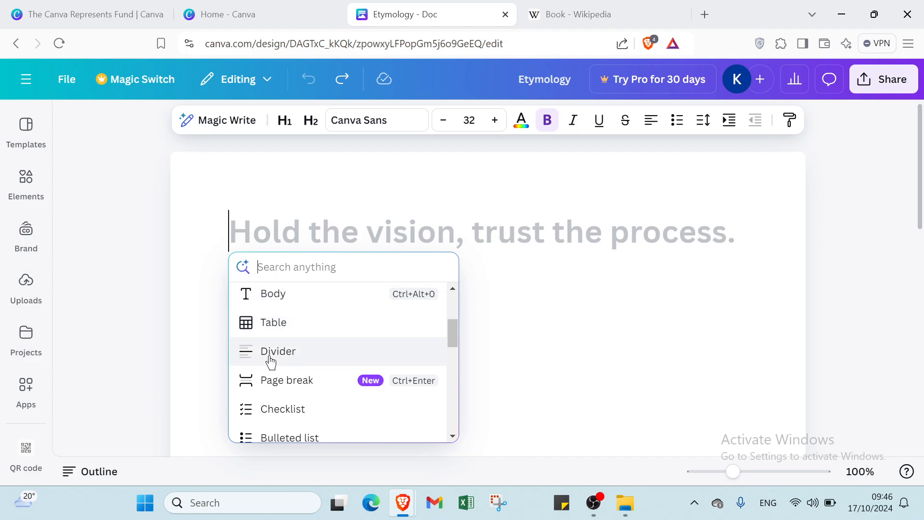
scroll(293, 385, down, 1)
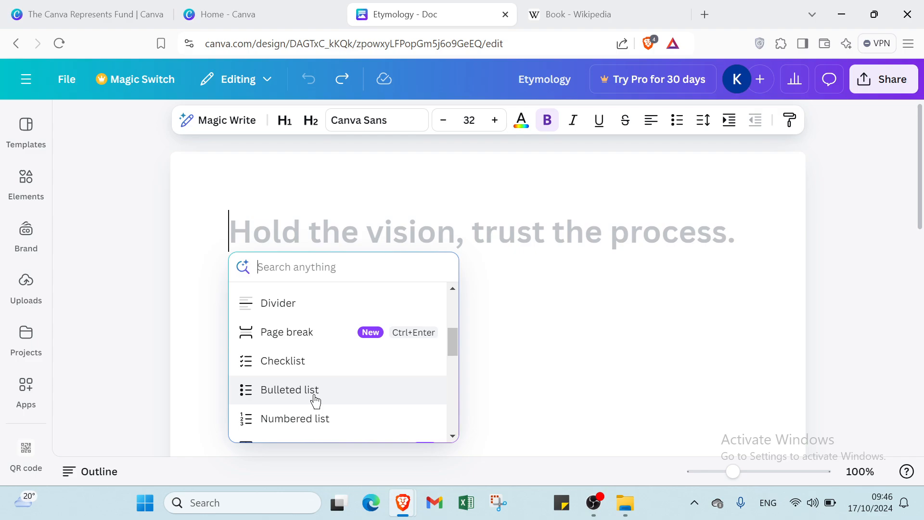
scroll(311, 417, down, 3)
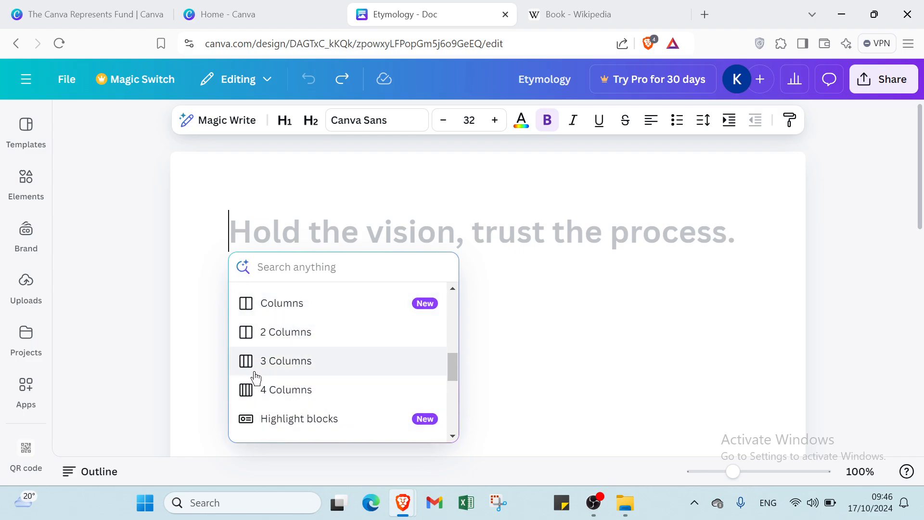
scroll(275, 375, down, 3)
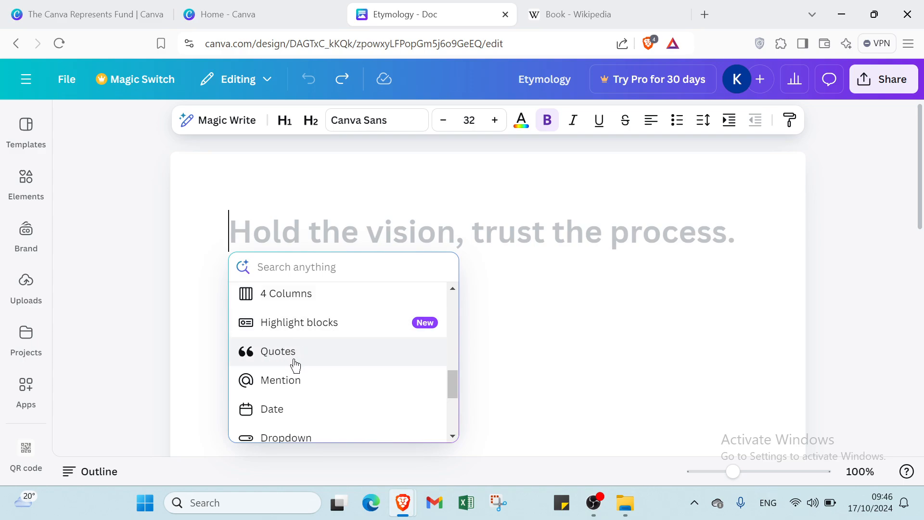
scroll(295, 394, down, 2)
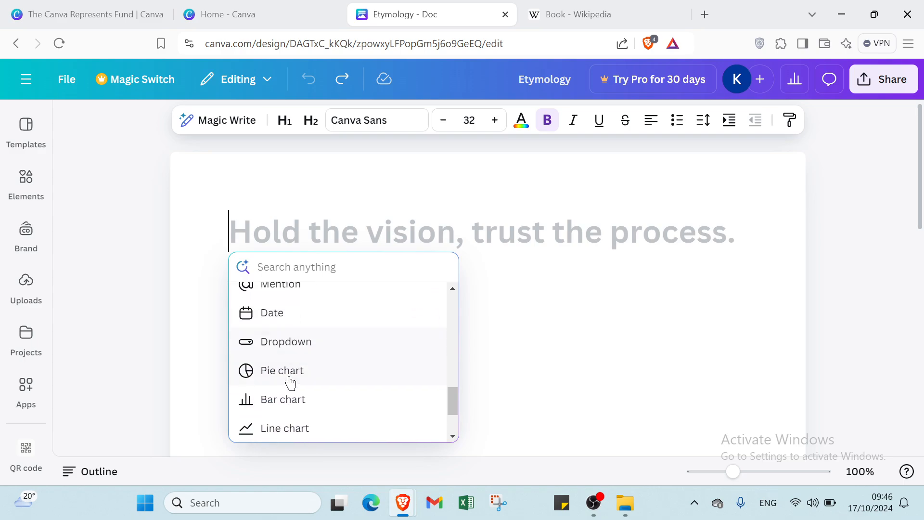
scroll(289, 400, down, 1)
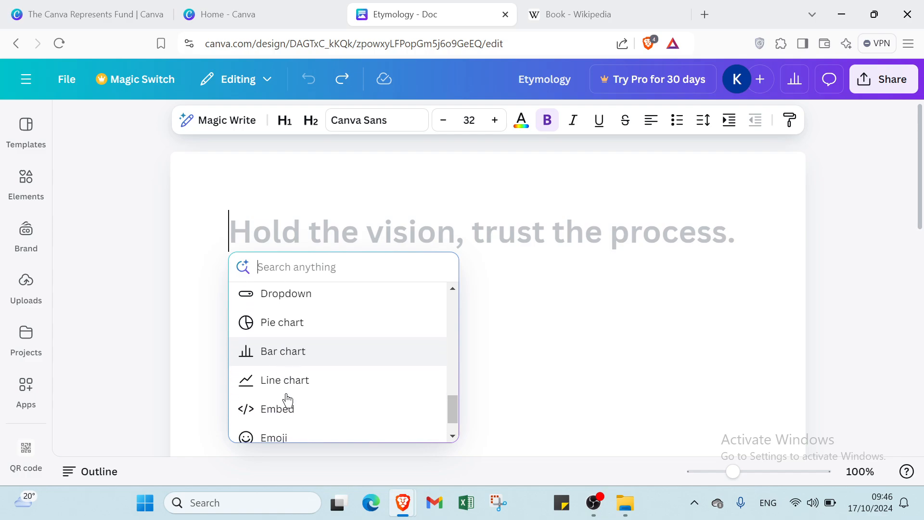
scroll(255, 386, down, 1)
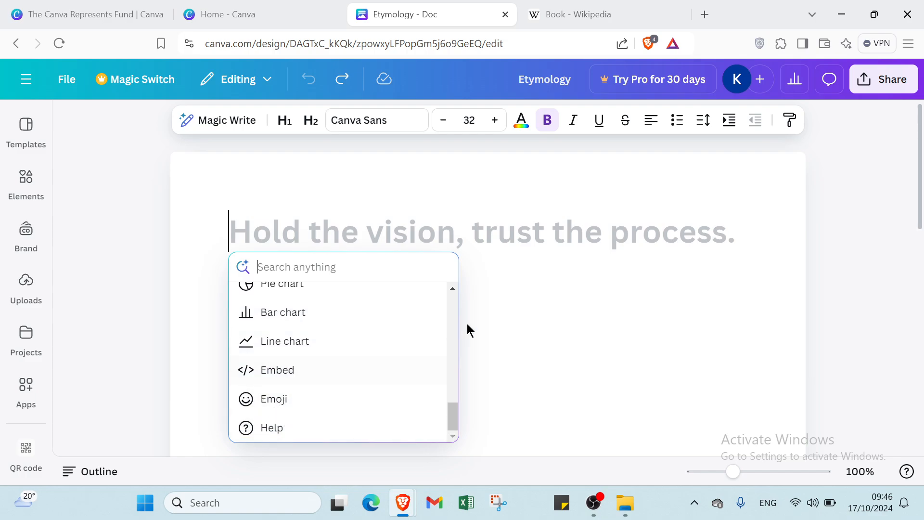
click(516, 302)
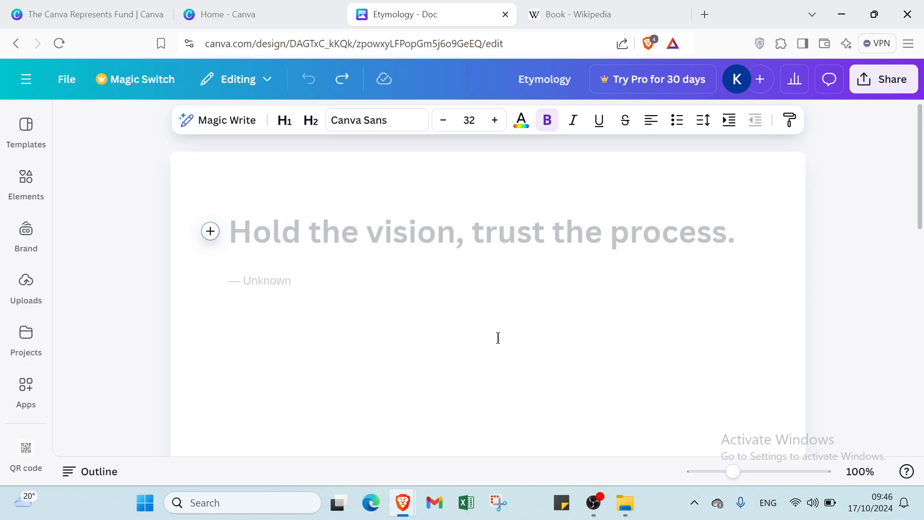
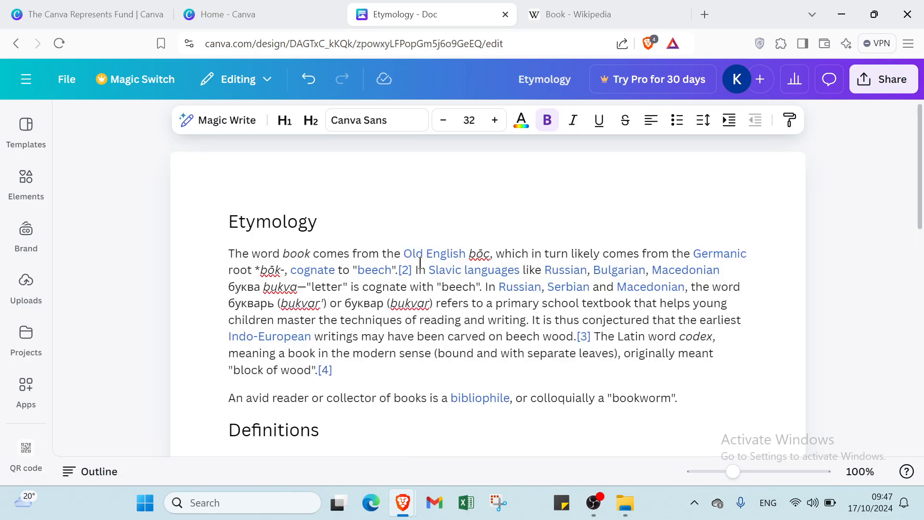
Paste the copied Etymology article and add two blank lines above the Etymology heading
click(228, 217)
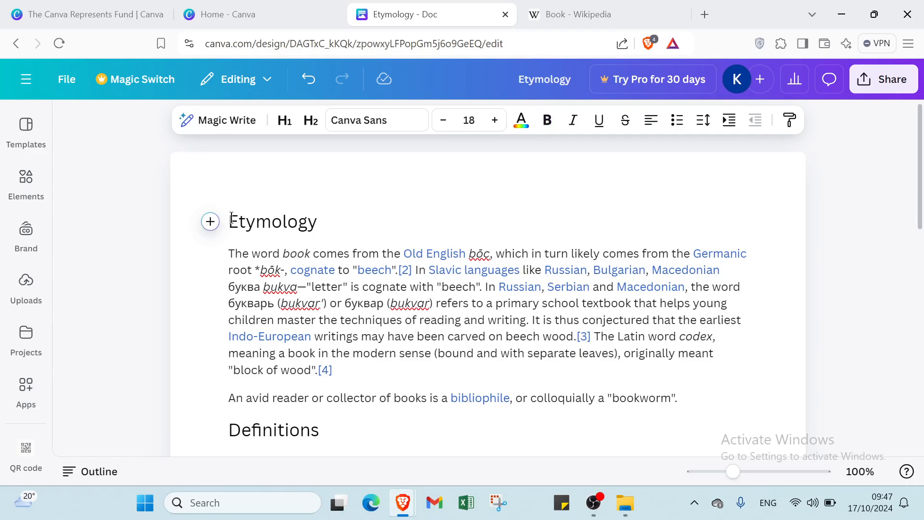
key(Return)
click(265, 213)
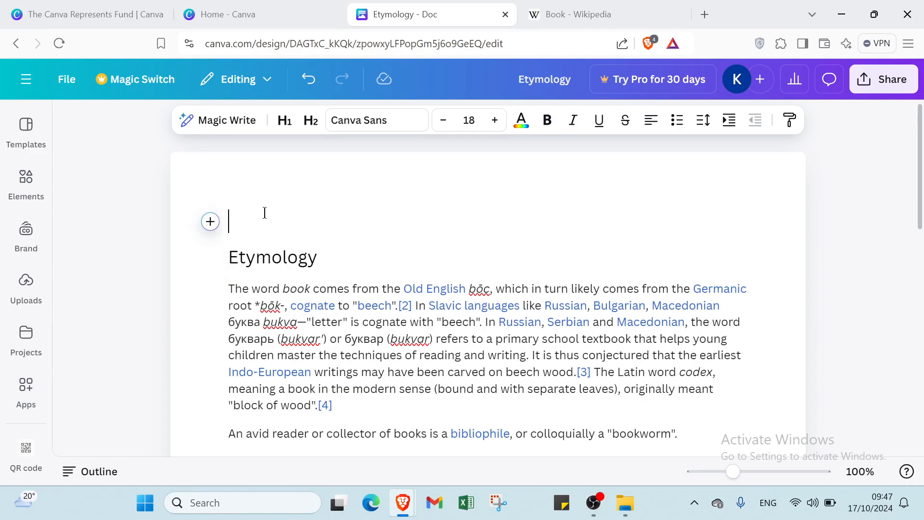
click(224, 262)
key(Return)
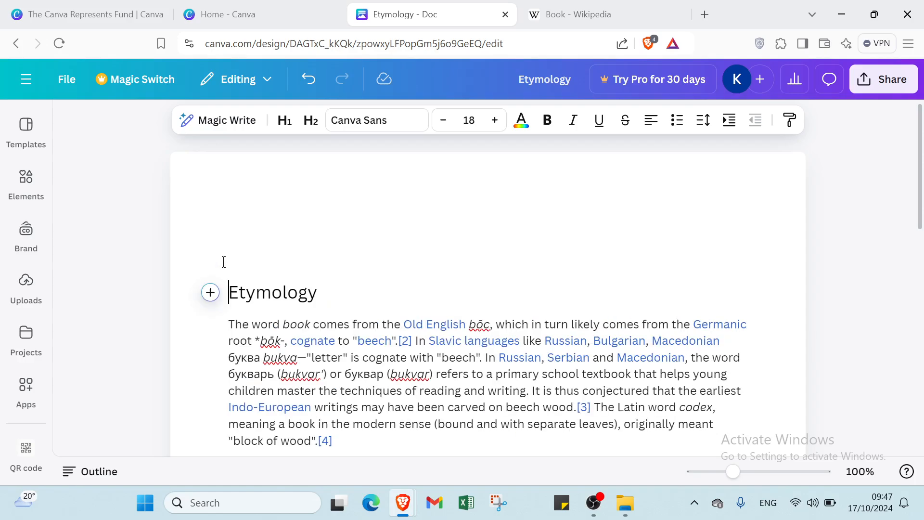
click(302, 220)
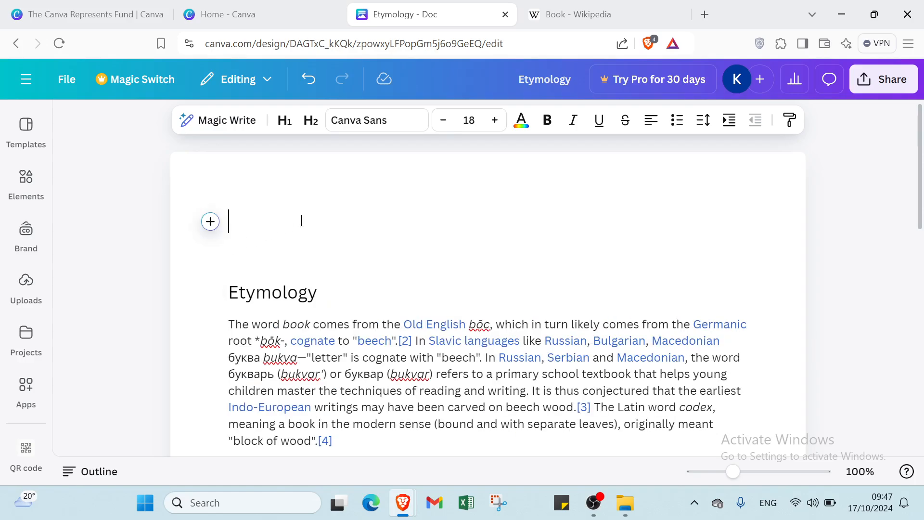
Type the title BOOK and make it 72-pt, bold and blue
text(BOOK)
drag(302, 214, 251, 237)
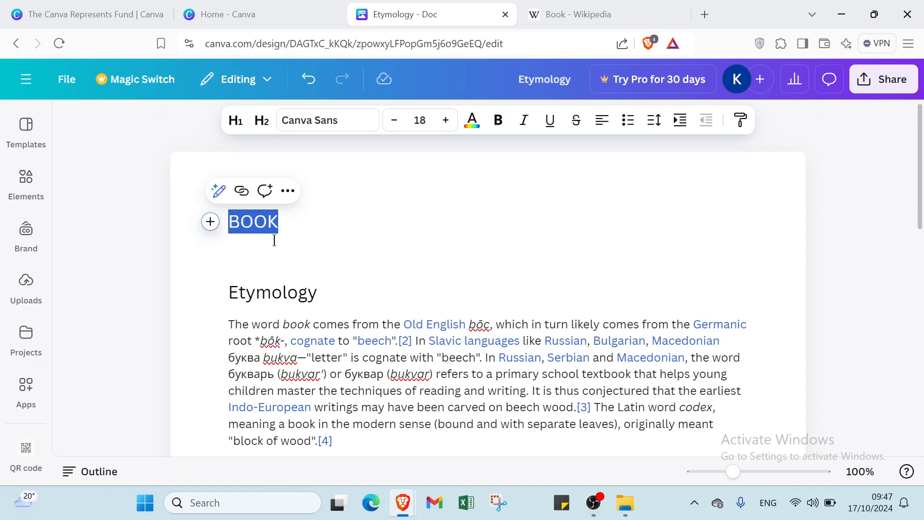
click(421, 120)
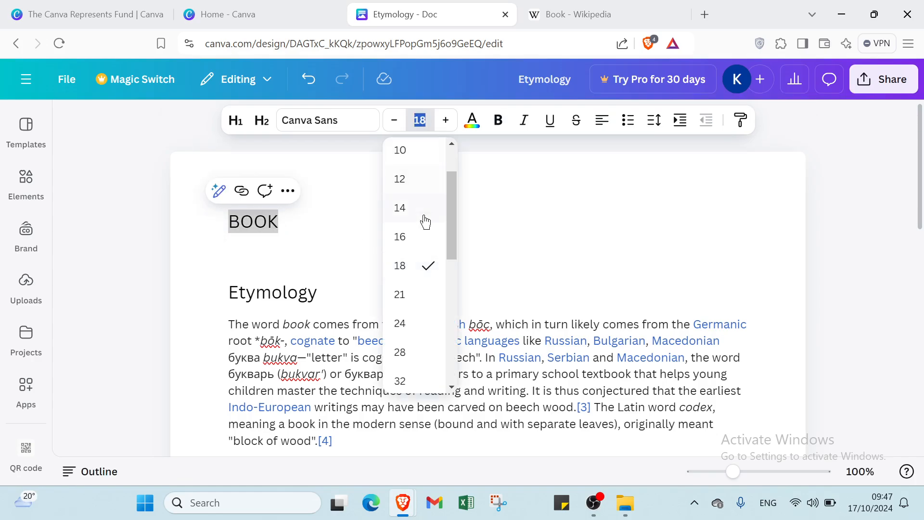
scroll(414, 251, down, 2)
scroll(413, 275, down, 4)
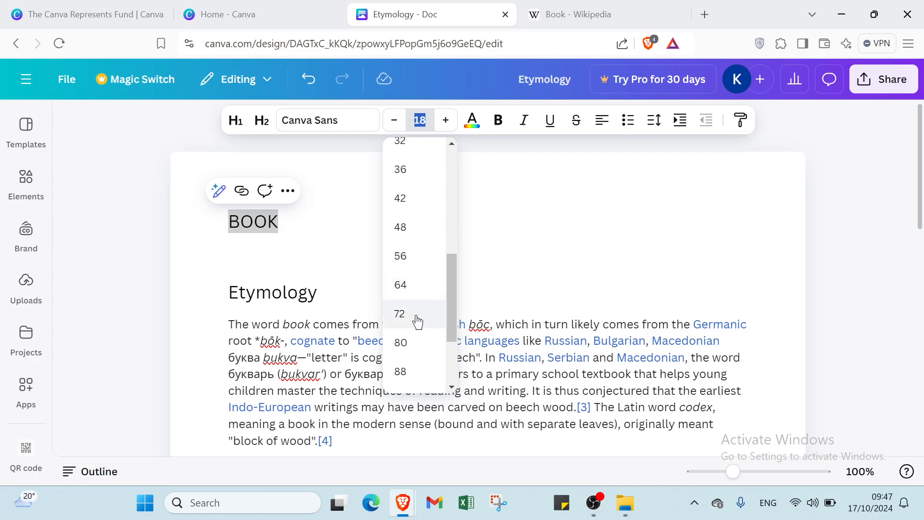
click(419, 323)
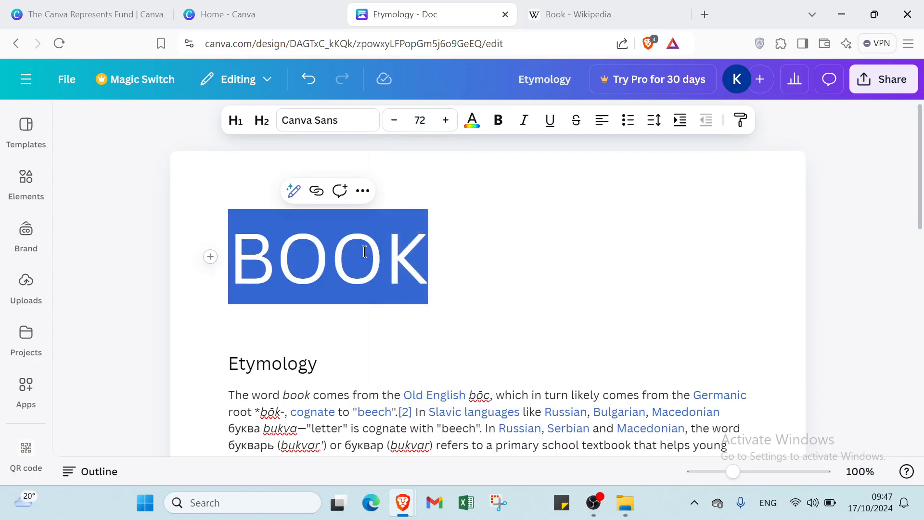
click(501, 122)
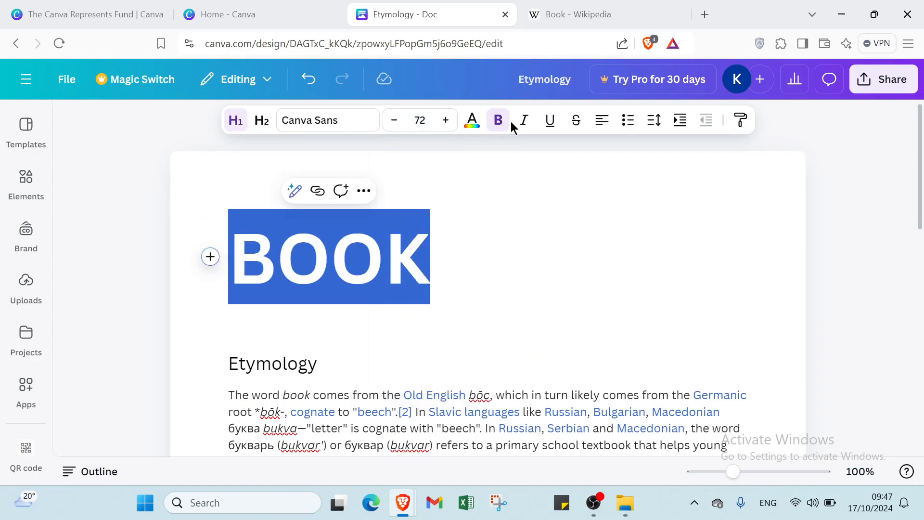
click(467, 124)
click(195, 234)
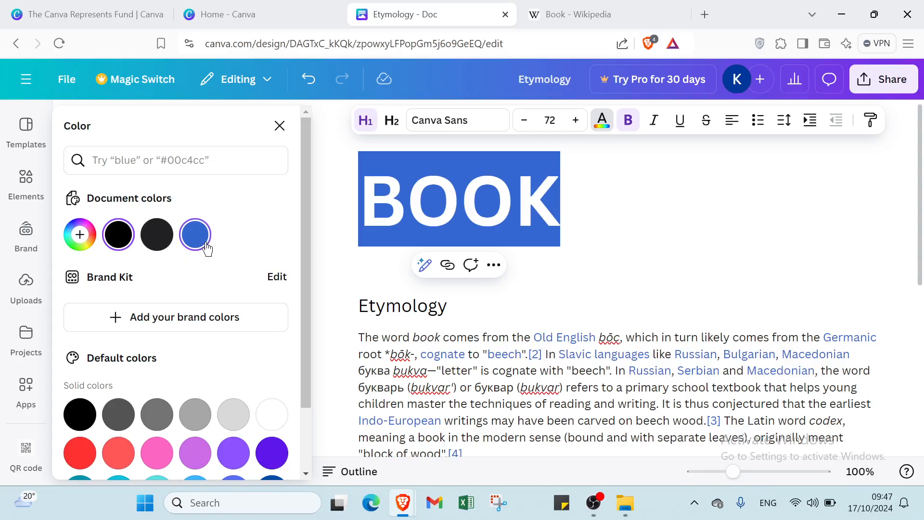
click(339, 226)
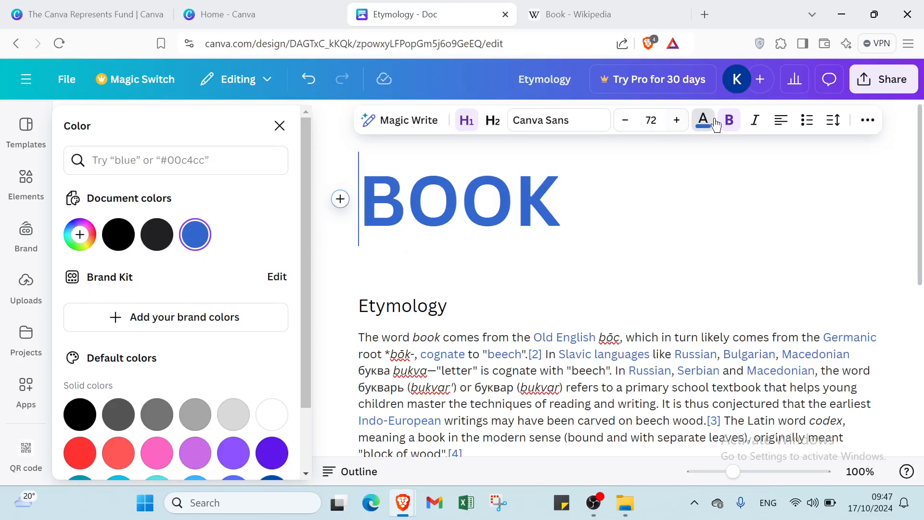
Bullet the BOOK title and indent it two steps toward the page middle
click(806, 121)
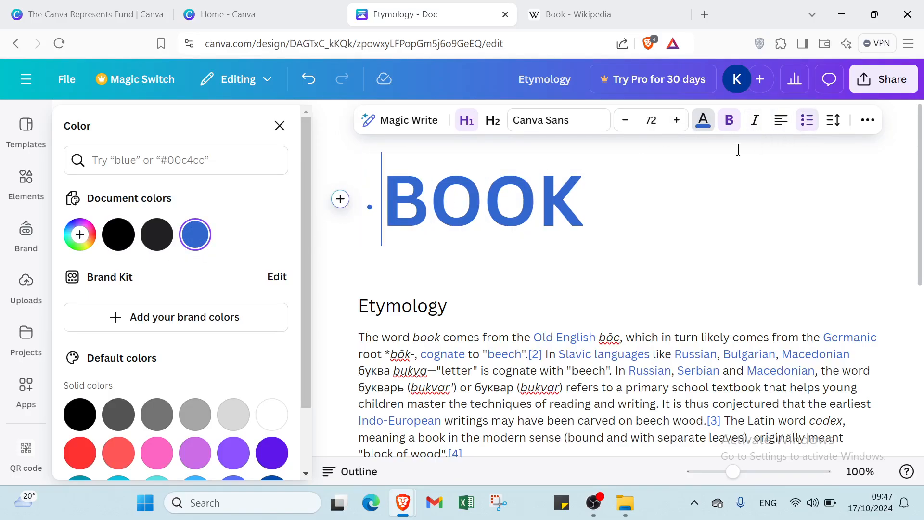
drag(369, 201, 593, 222)
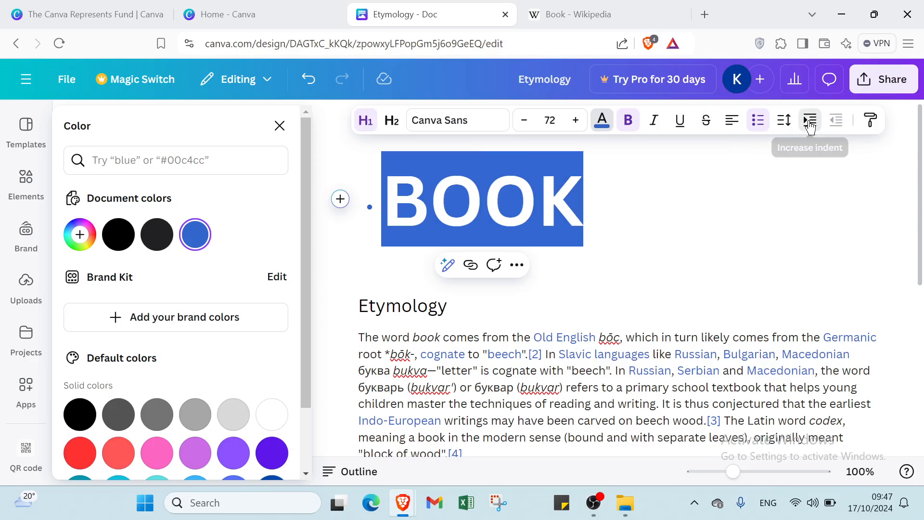
click(810, 123)
click(810, 124)
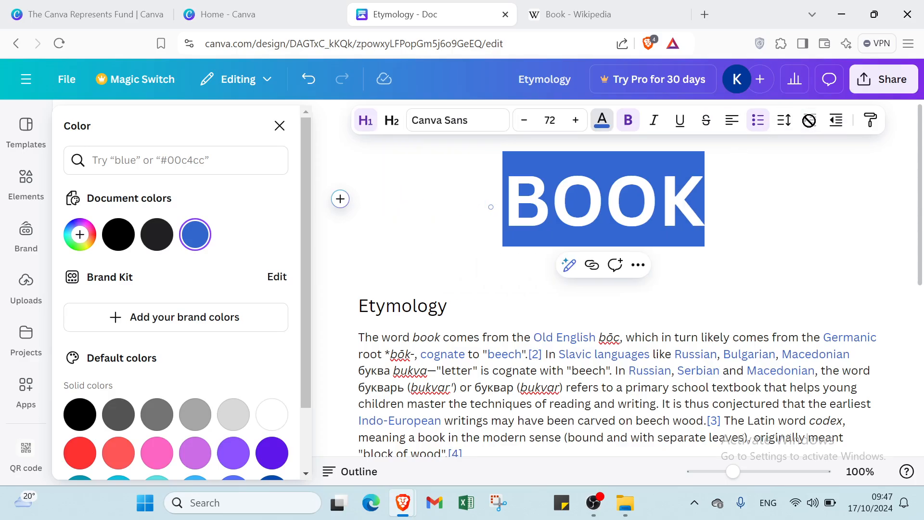
click(752, 210)
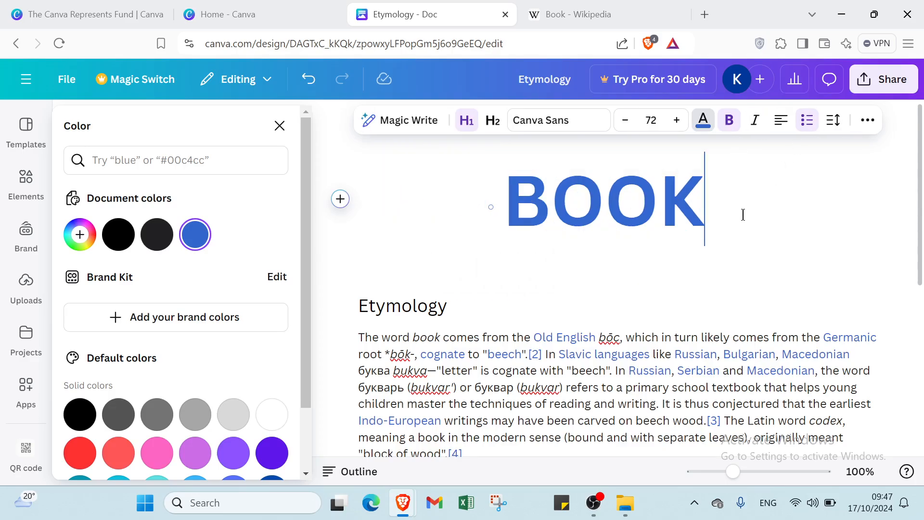
click(360, 305)
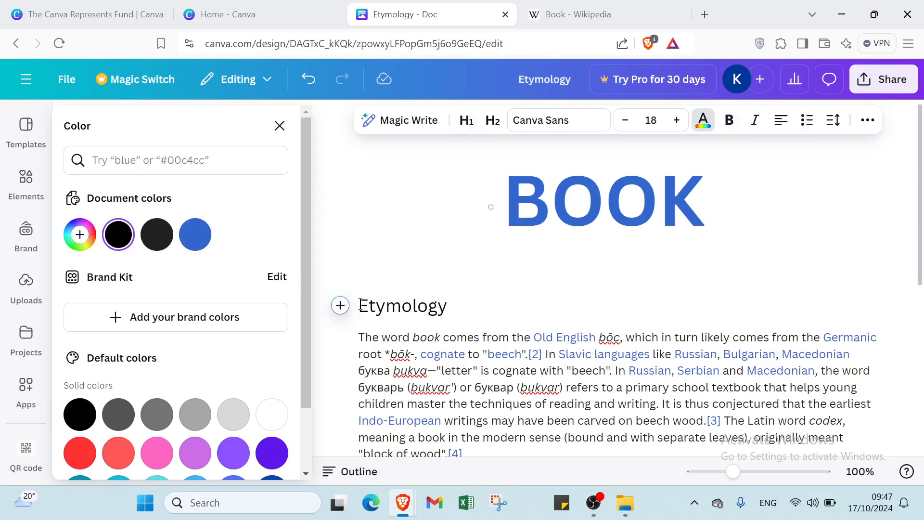
Remove the extra blank line and make Etymology a dark-grey subheading
key(BackSpace)
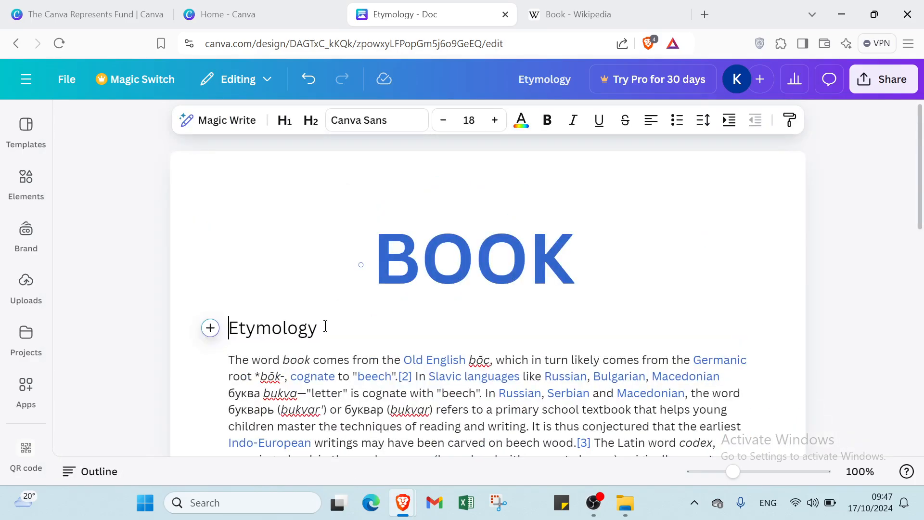
drag(325, 326, 228, 328)
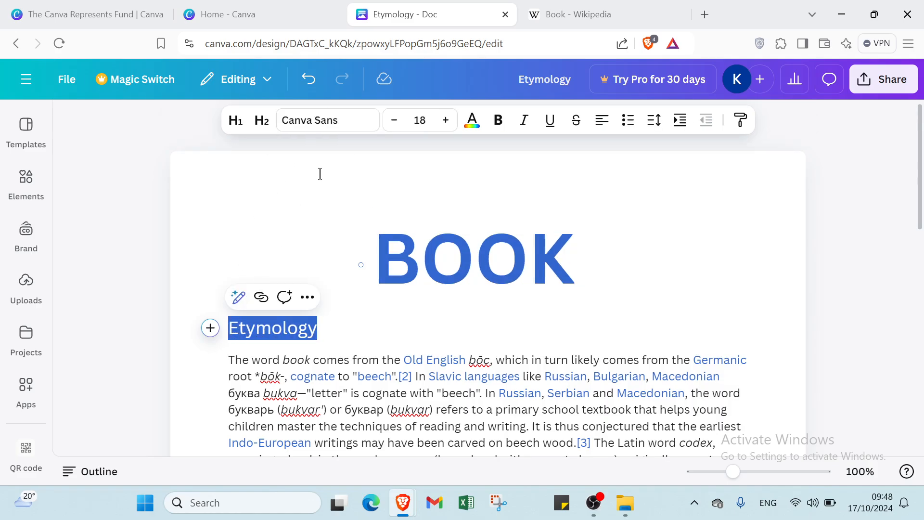
click(261, 121)
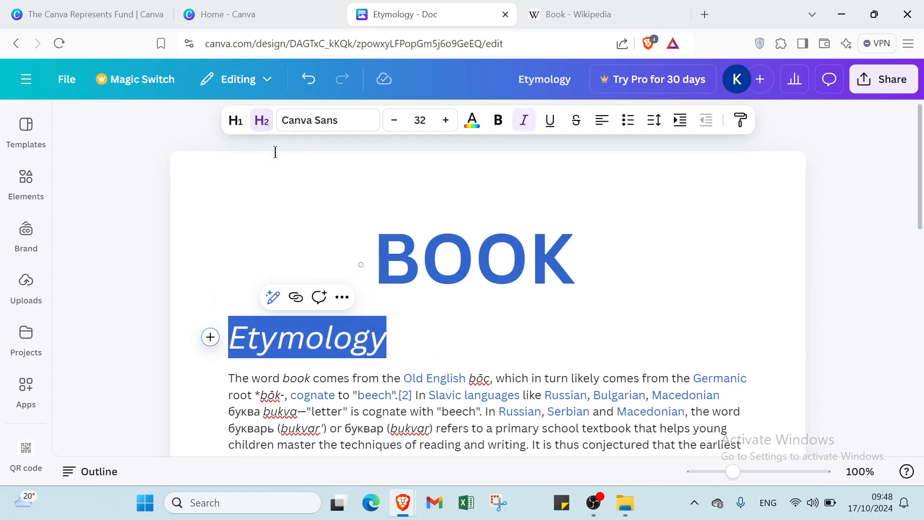
click(472, 120)
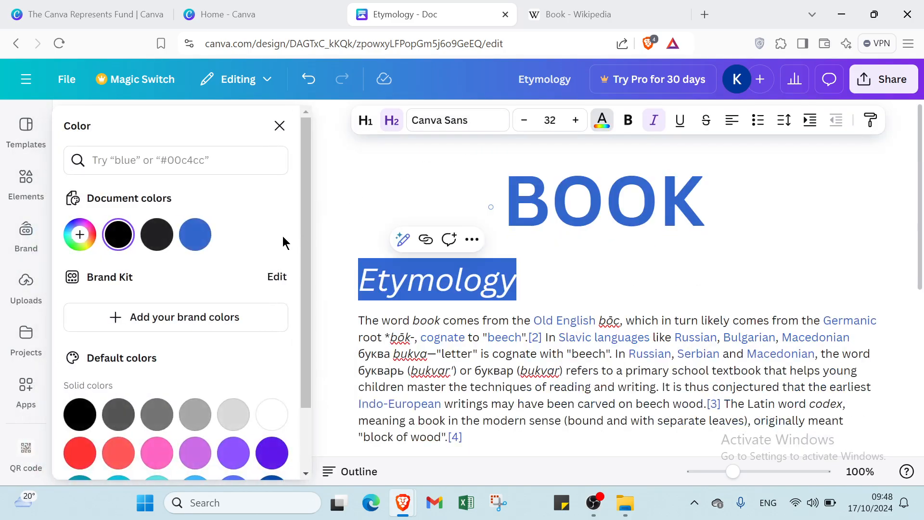
click(118, 417)
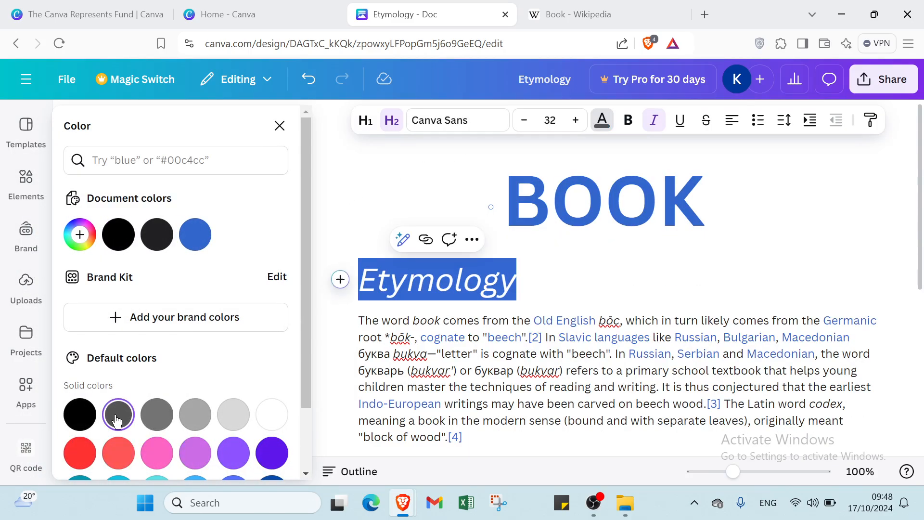
click(542, 286)
Make Definitions a dark-grey subheading and add an empty subheading below its paragraph
scroll(544, 298, down, 5)
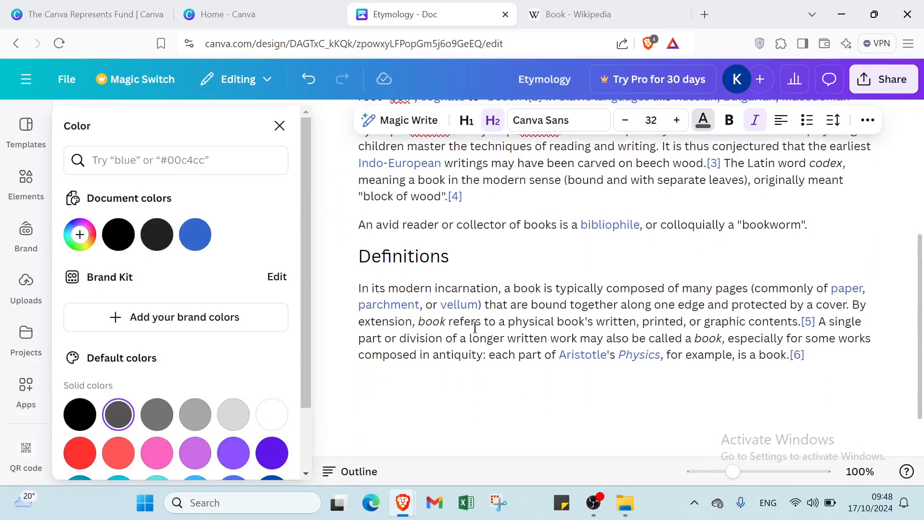
drag(461, 267, 350, 262)
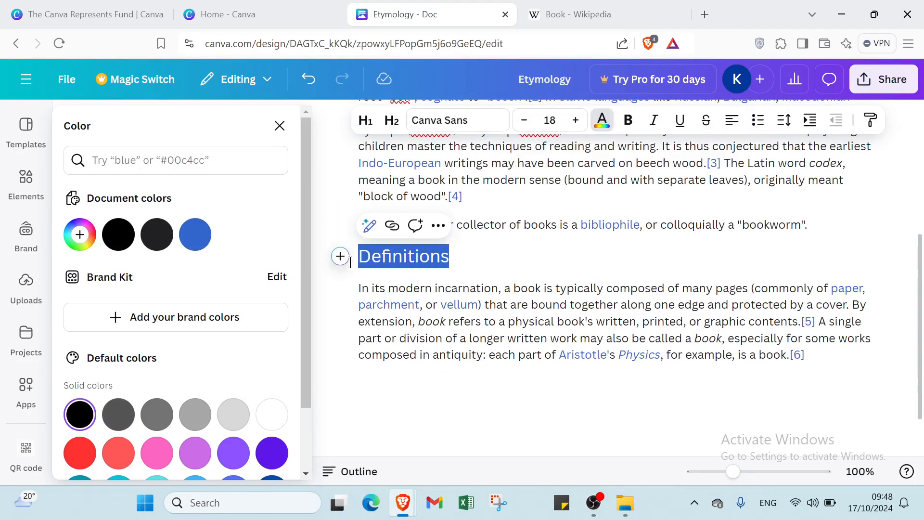
click(391, 120)
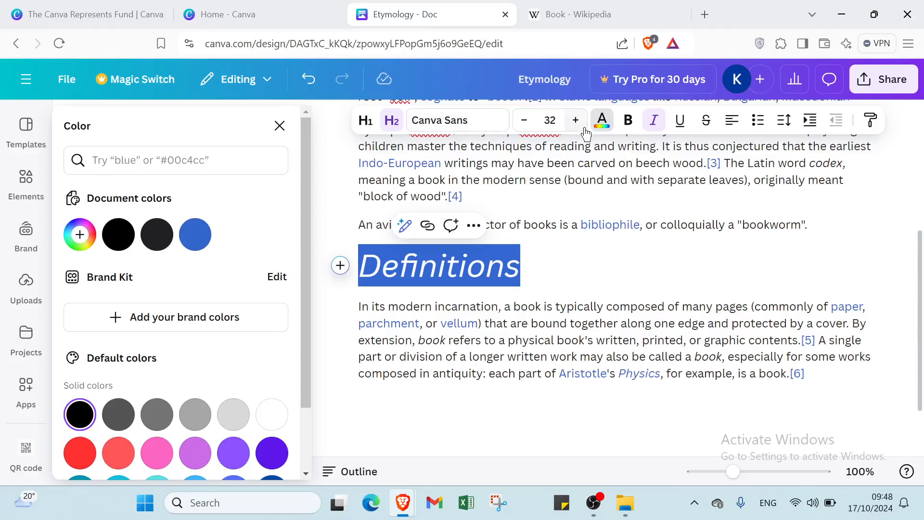
click(601, 121)
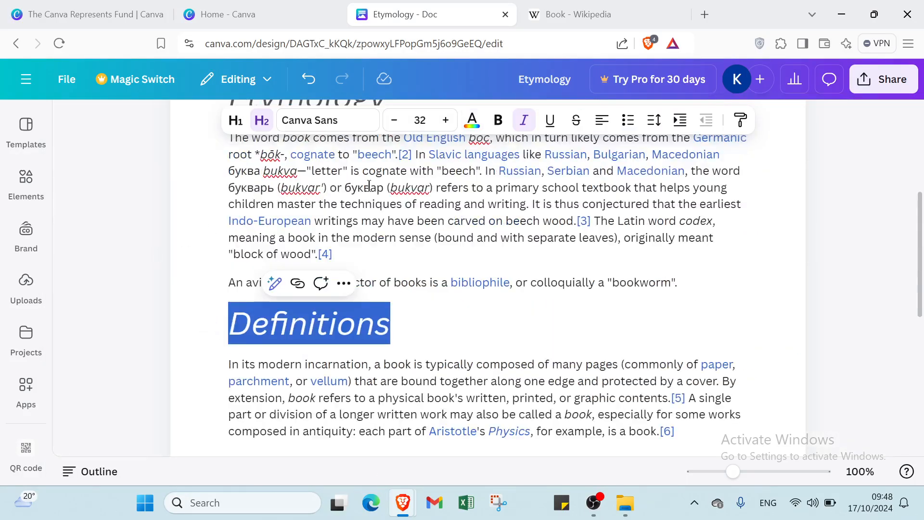
click(472, 119)
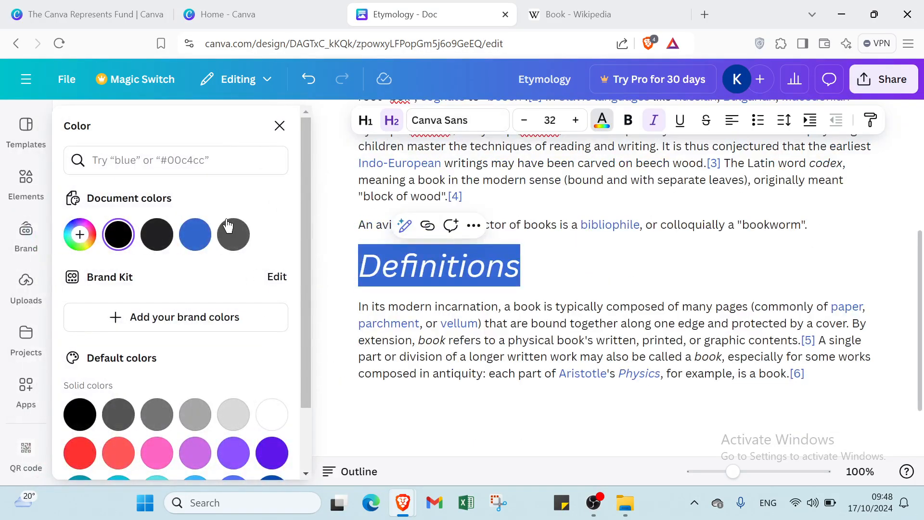
click(234, 232)
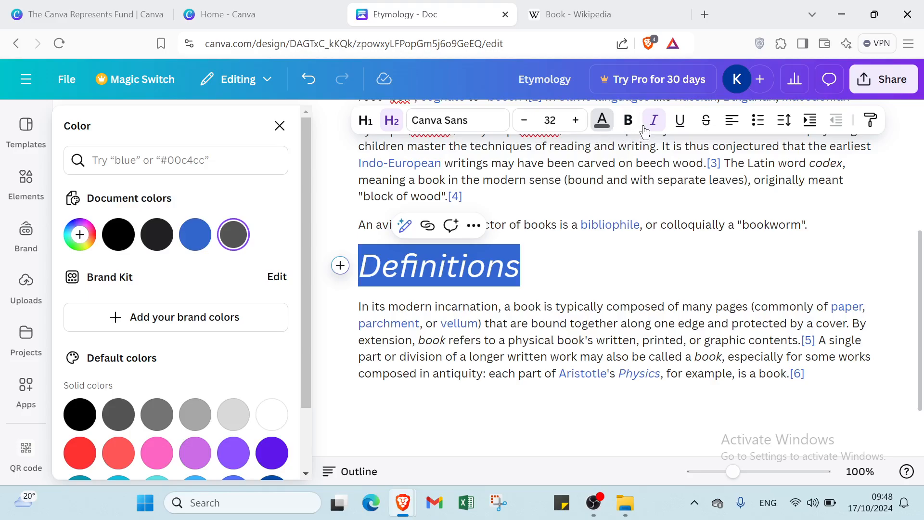
click(619, 266)
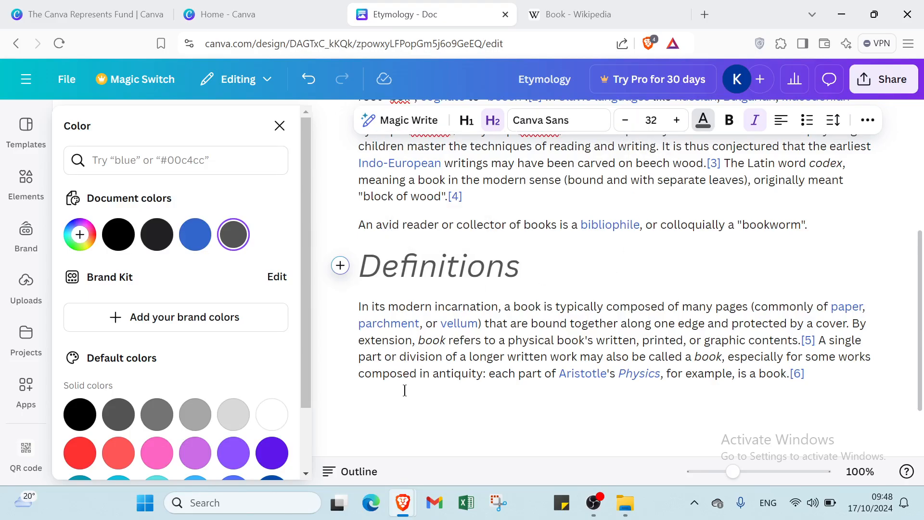
scroll(390, 378, down, 1)
click(388, 379)
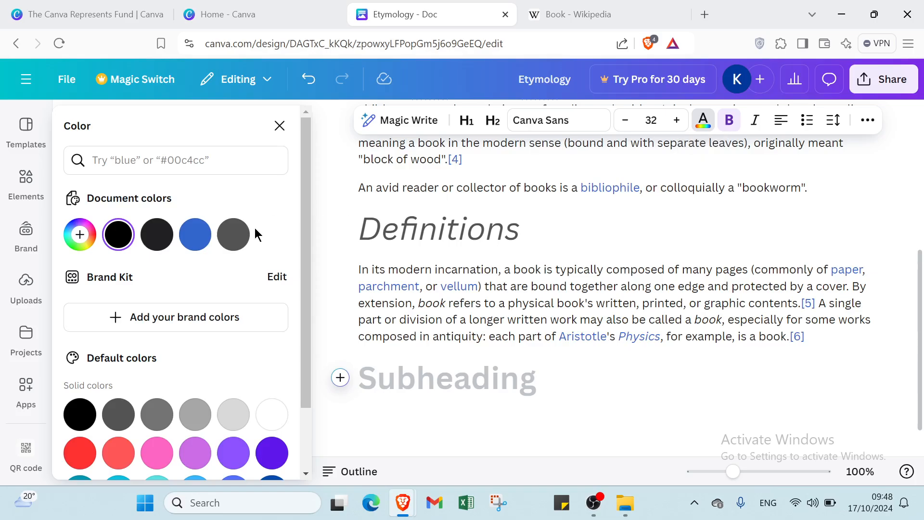
Type a dark-grey CONCLUSION heading and switch it from bold to underlined
click(234, 234)
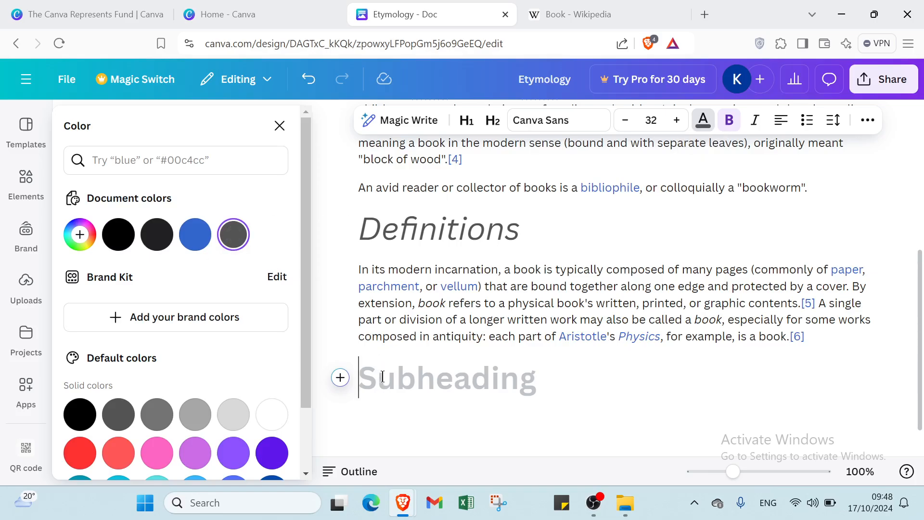
text(CONC)
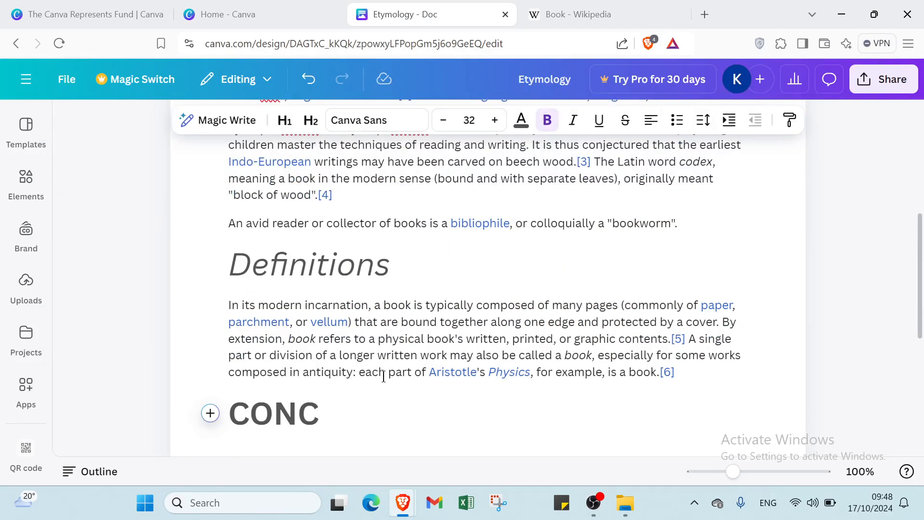
text(LUSION)
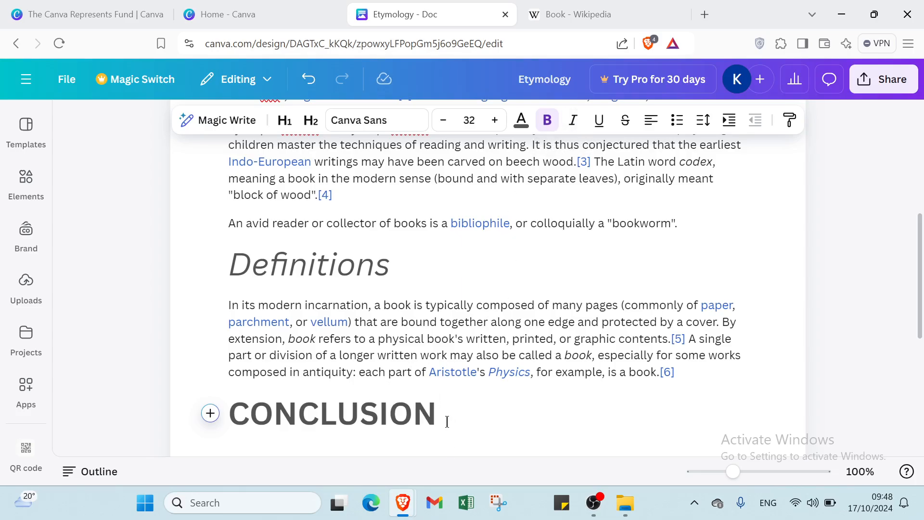
drag(447, 422, 229, 408)
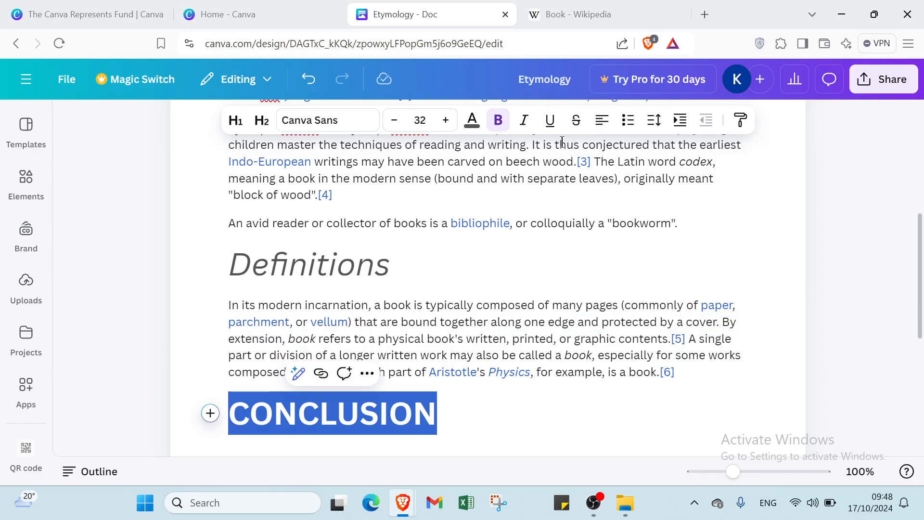
click(497, 120)
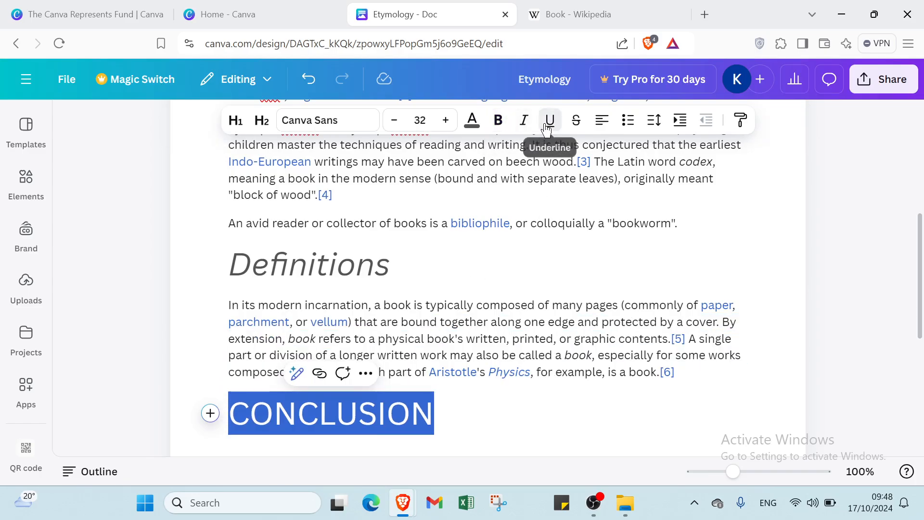
click(550, 120)
click(477, 423)
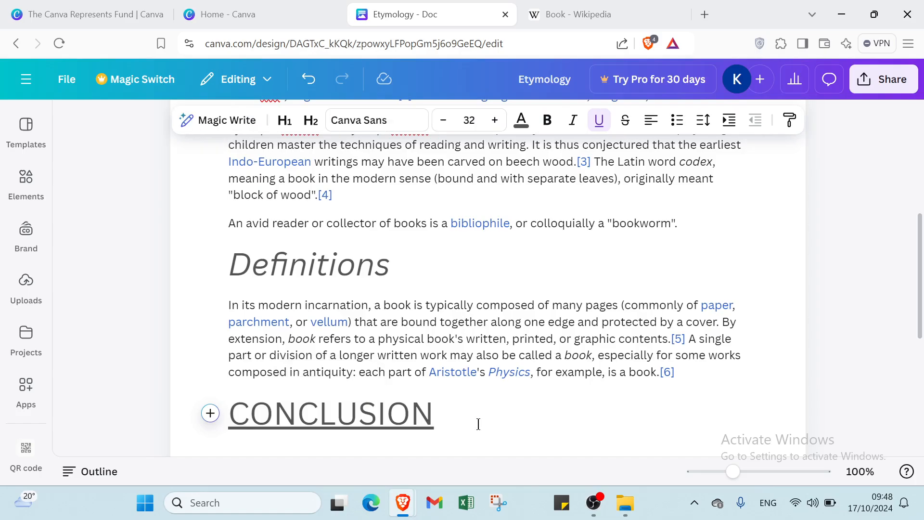
scroll(464, 426, down, 2)
Recolour the first Etymology paragraph to the dark #202122 body colour
scroll(317, 355, up, 6)
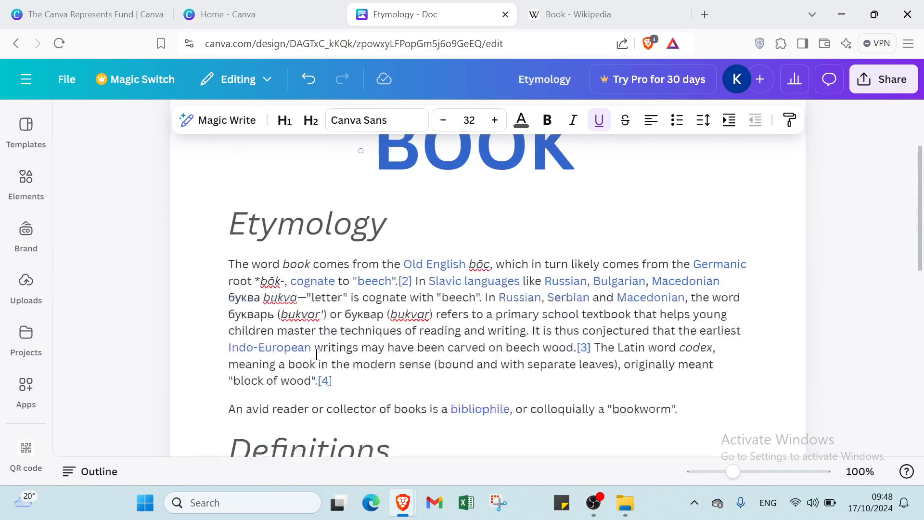
scroll(316, 355, down, 4)
scroll(315, 354, up, 6)
scroll(250, 366, down, 2)
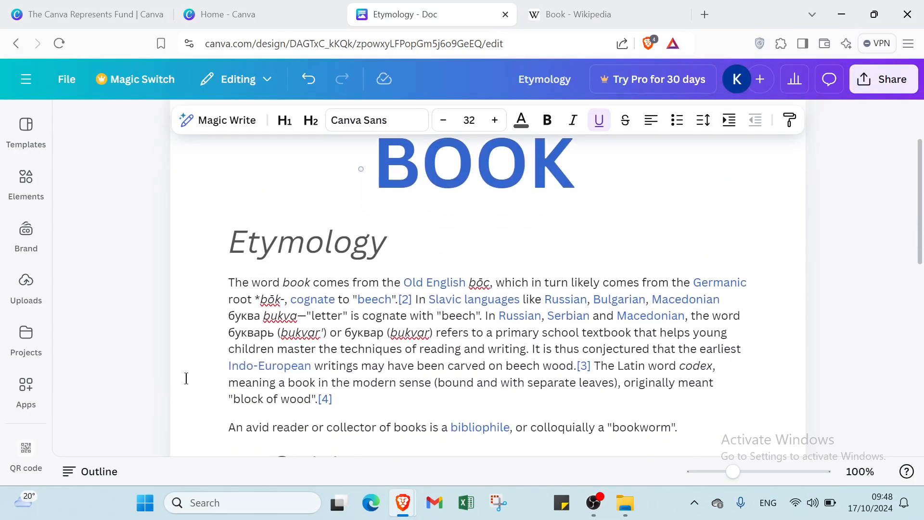
drag(221, 280, 347, 404)
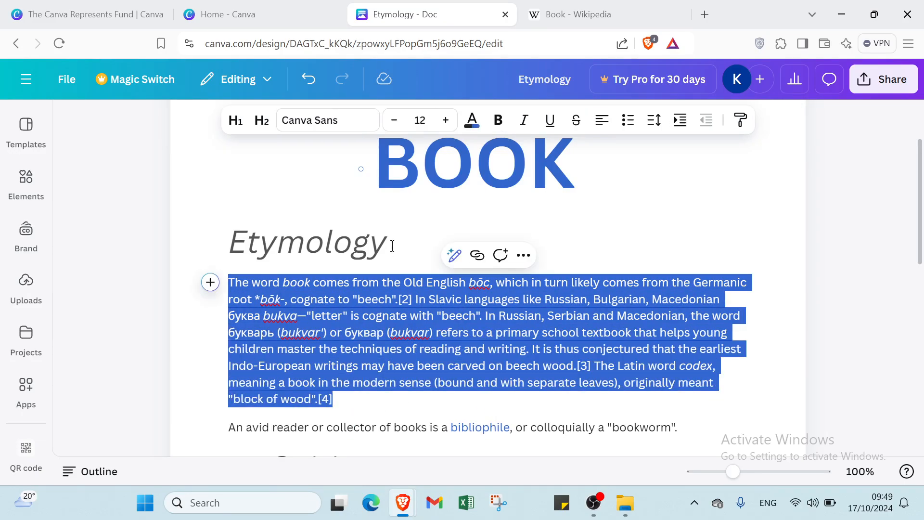
click(472, 120)
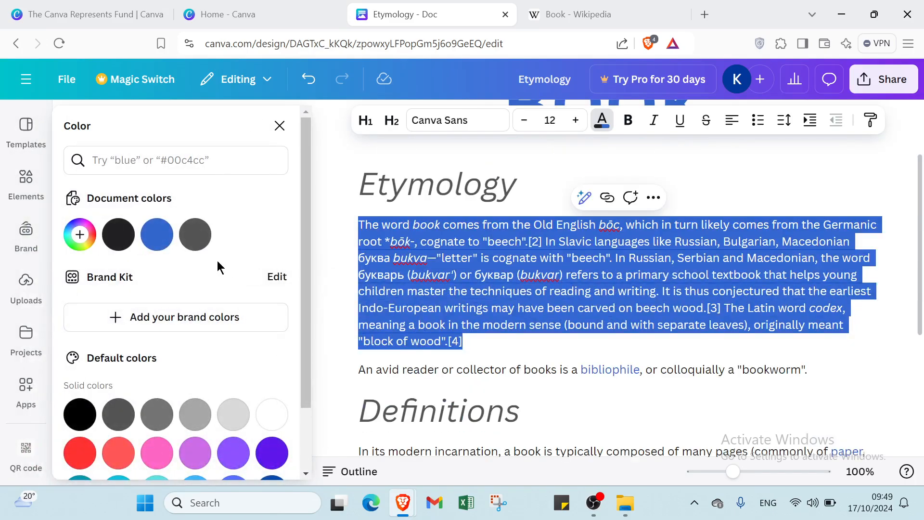
click(125, 248)
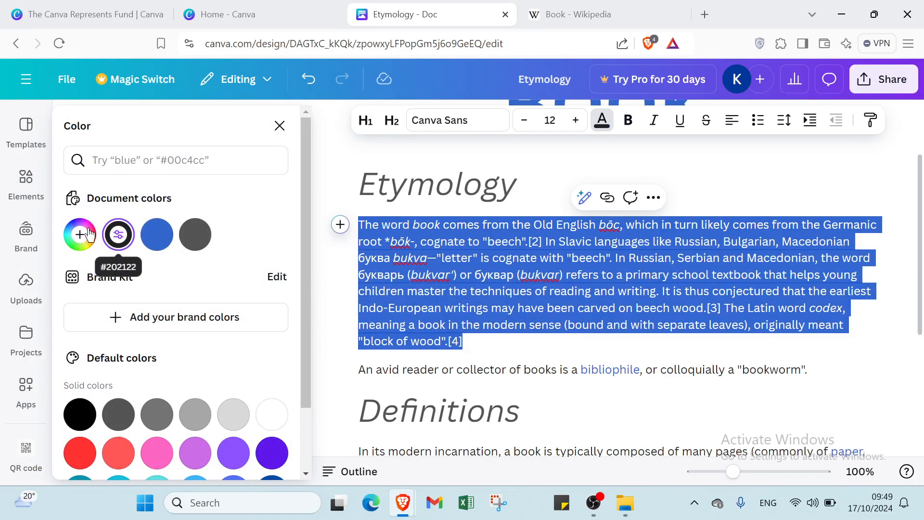
click(493, 354)
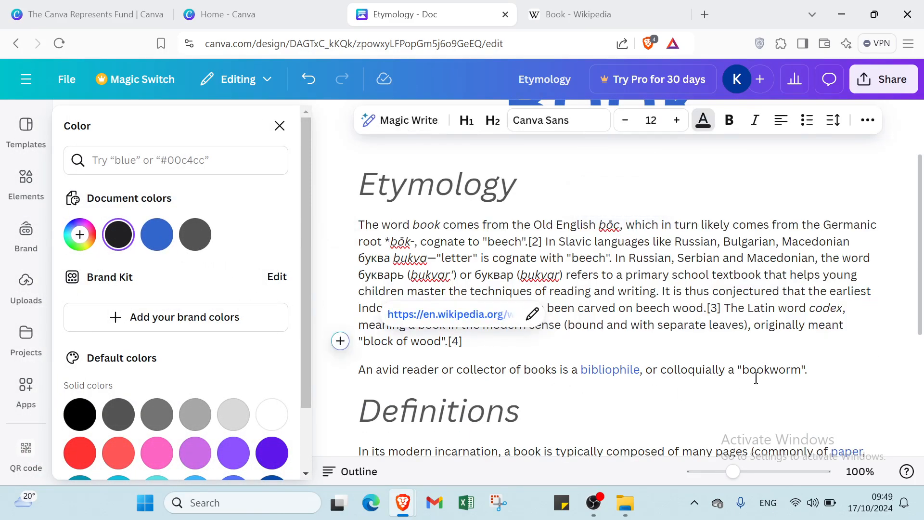
Select the bookworm sentence, then the Definitions paragraph, and open its text colours
drag(838, 380, 342, 372)
click(368, 399)
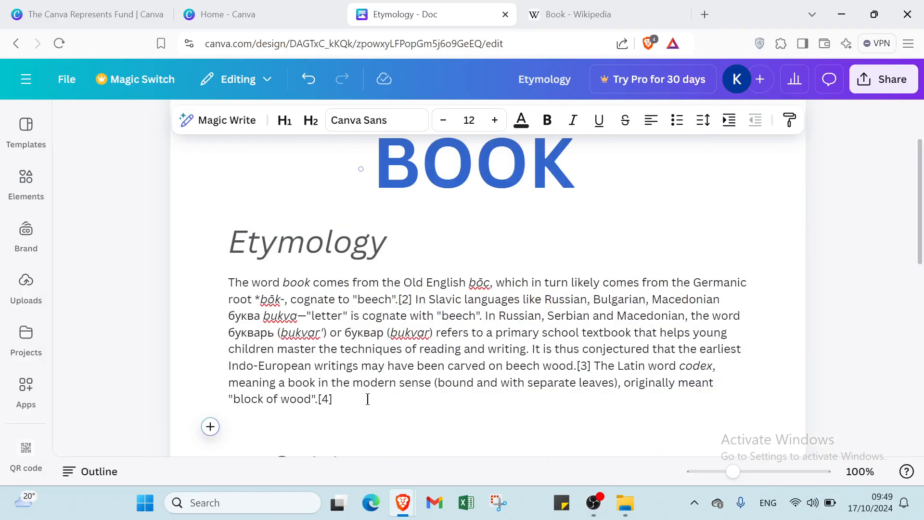
scroll(374, 367, down, 3)
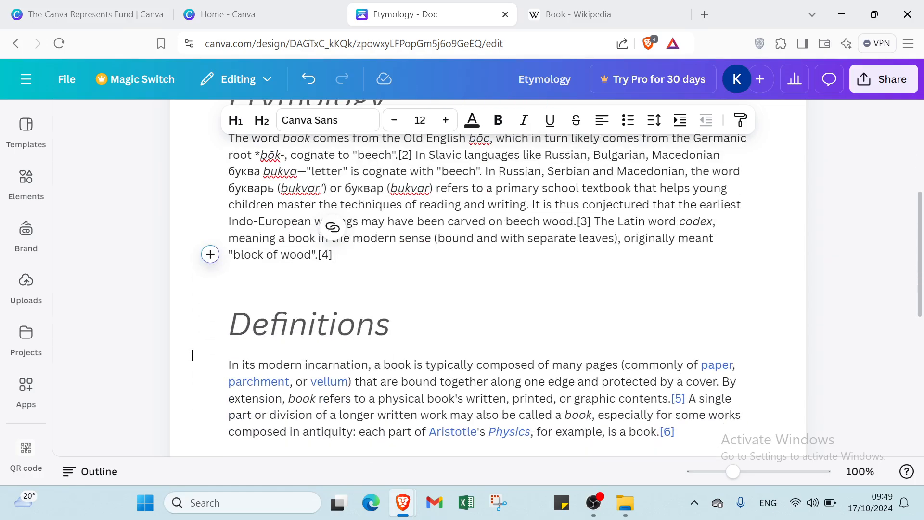
drag(229, 365, 627, 399)
drag(502, 260, 695, 219)
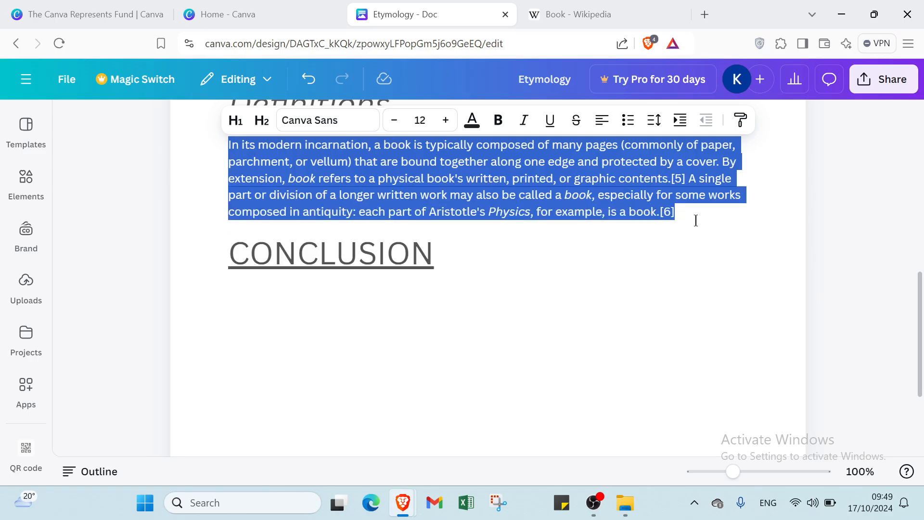
click(478, 122)
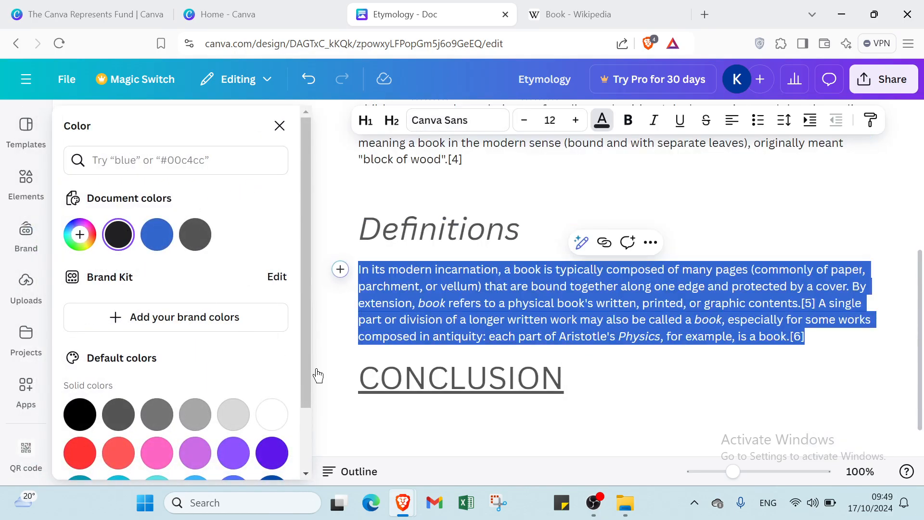
click(592, 388)
scroll(530, 366, up, 4)
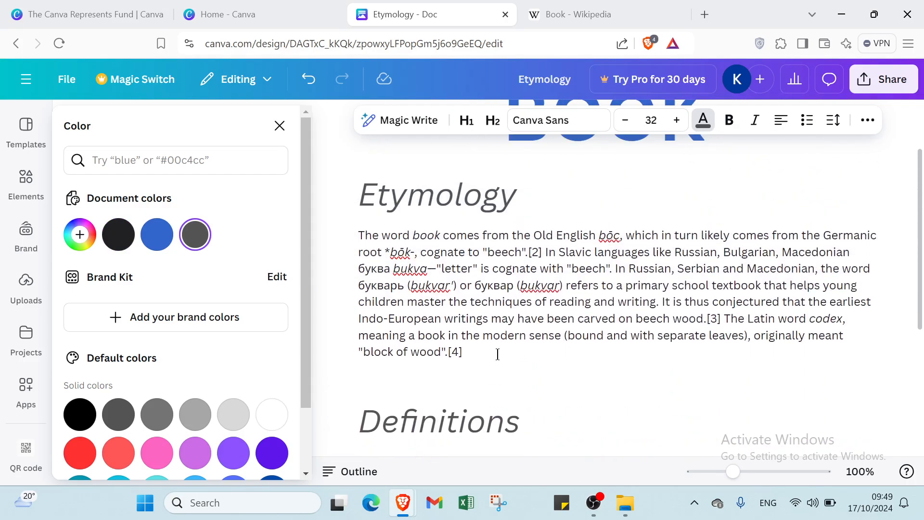
click(469, 336)
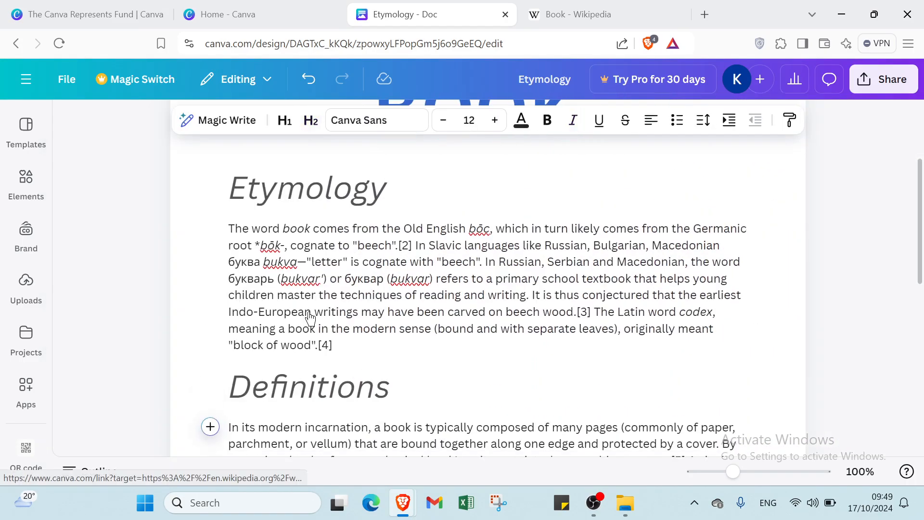
scroll(313, 322, up, 3)
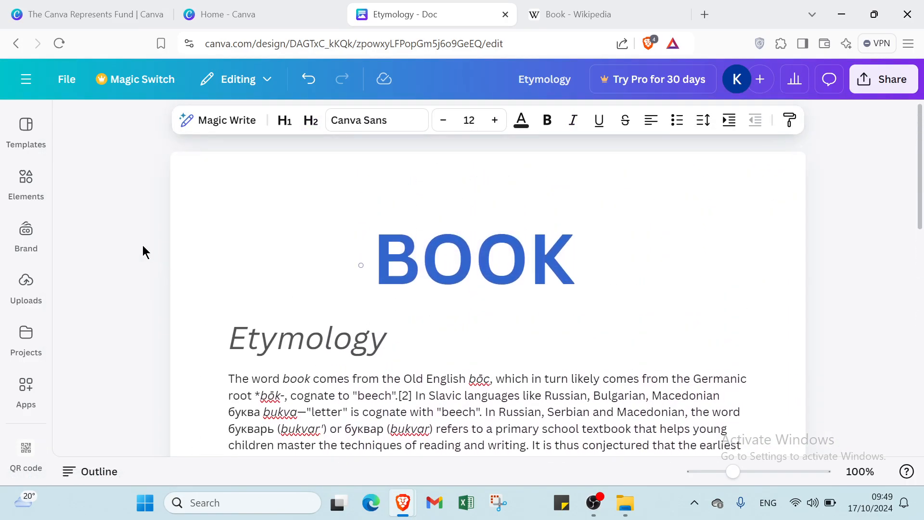
Browse the doc templates, then switch the side panel to Elements to find book illustrations
click(33, 142)
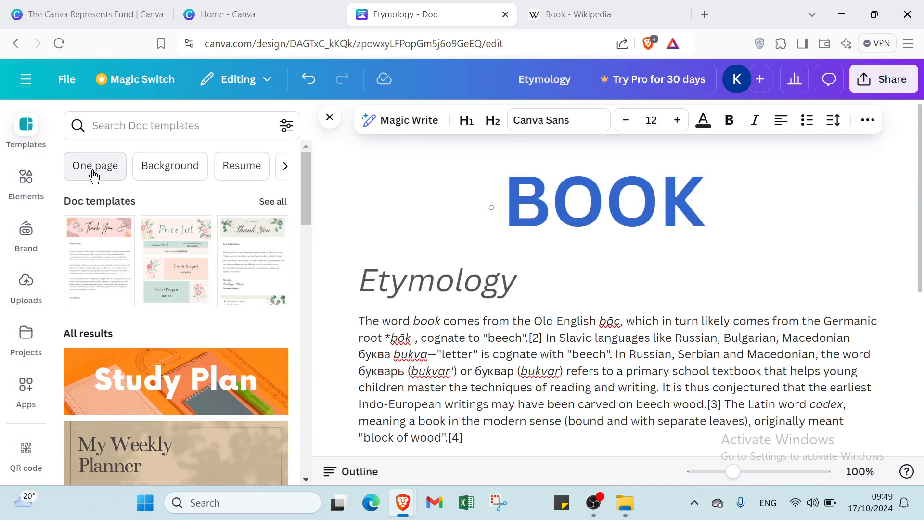
click(126, 125)
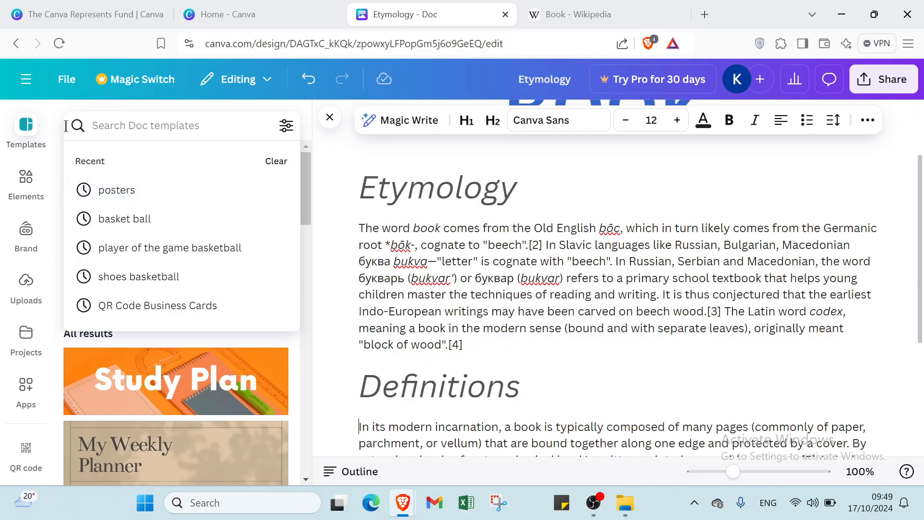
click(56, 128)
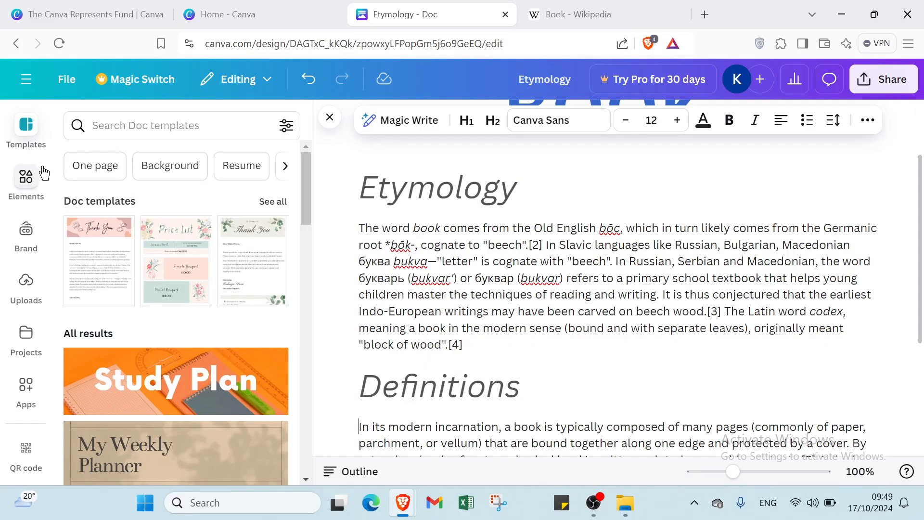
click(26, 180)
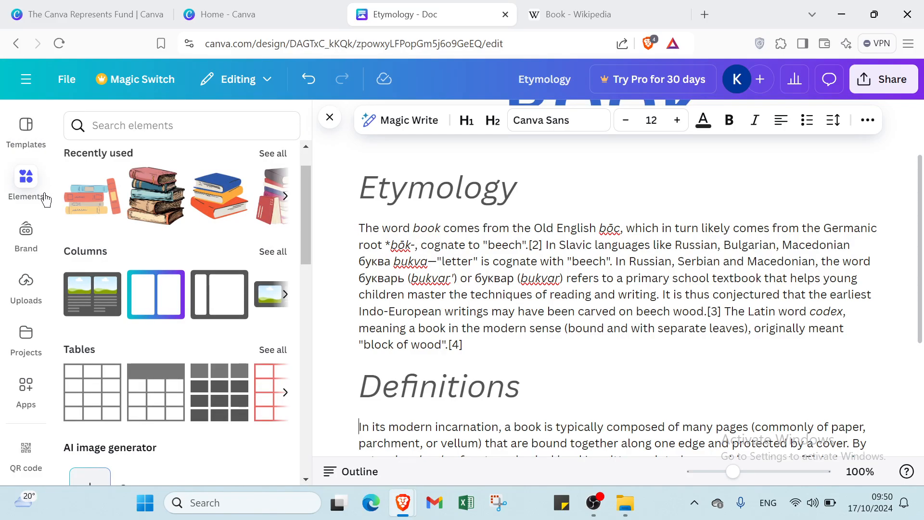
key(Down)
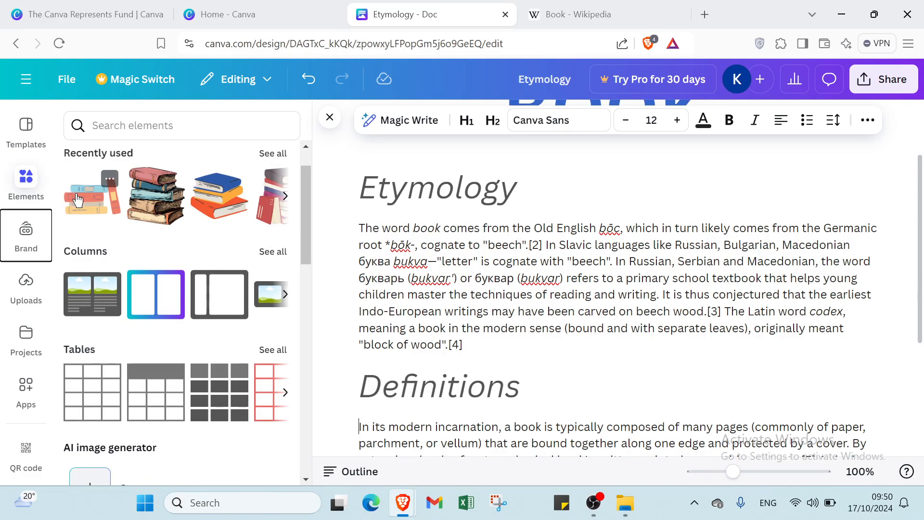
scroll(213, 197, down, 1)
scroll(214, 197, up, 1)
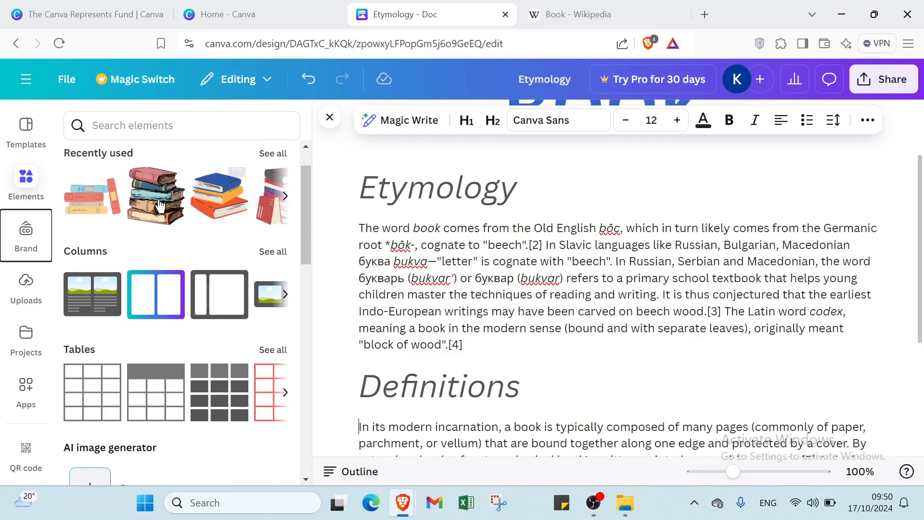
Insert two stacked-books illustrations into the doc
click(143, 208)
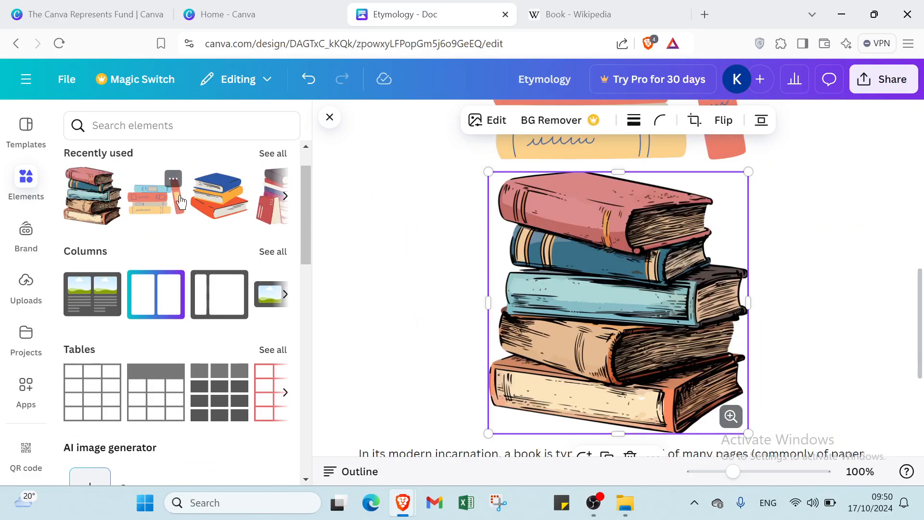
click(206, 202)
scroll(160, 266, down, 2)
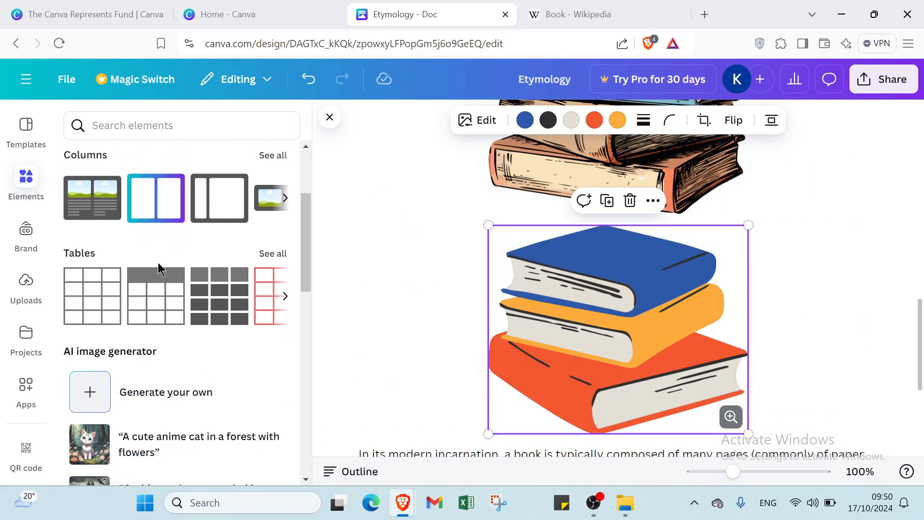
scroll(80, 231, down, 3)
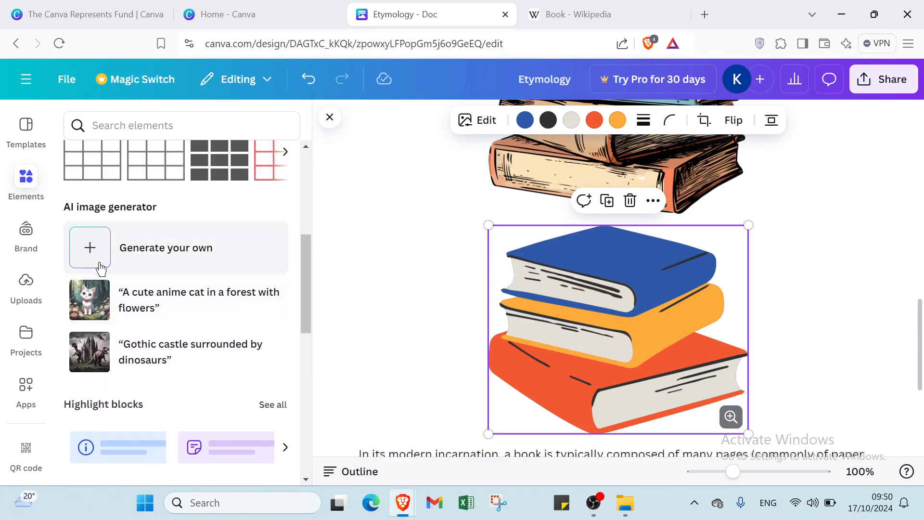
scroll(82, 202, up, 1)
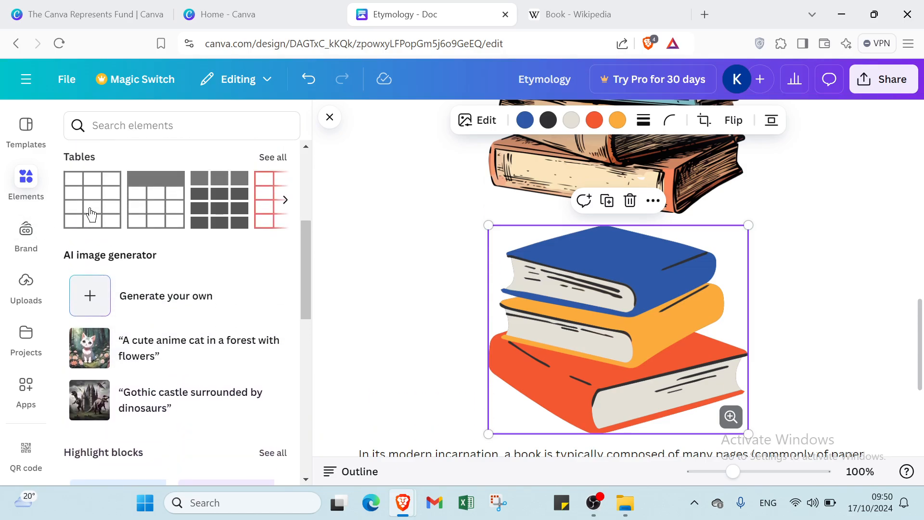
Add a plain table, a grey-celled table and a red-gridlined table, then show Brand options
click(92, 213)
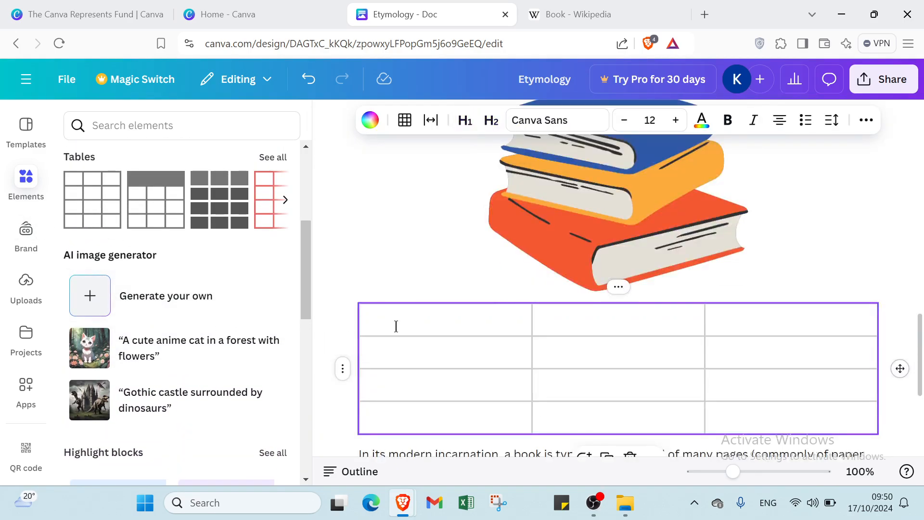
click(397, 325)
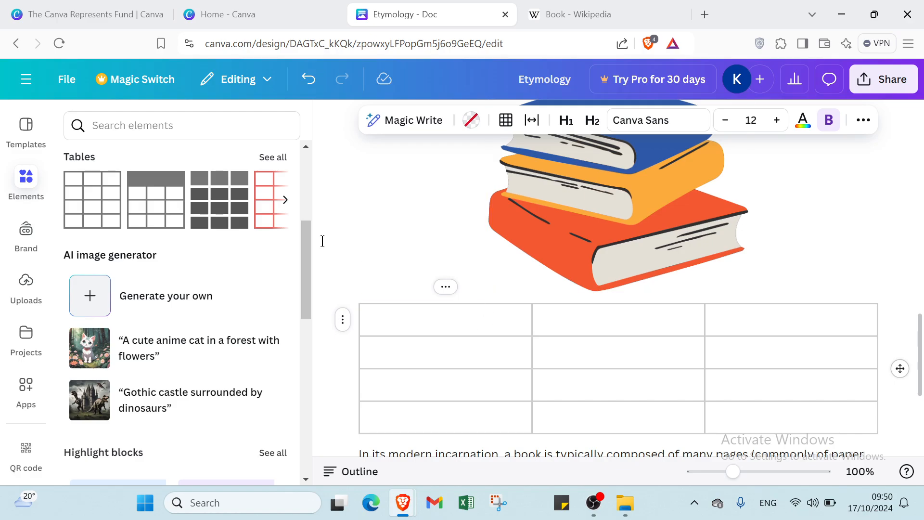
click(174, 199)
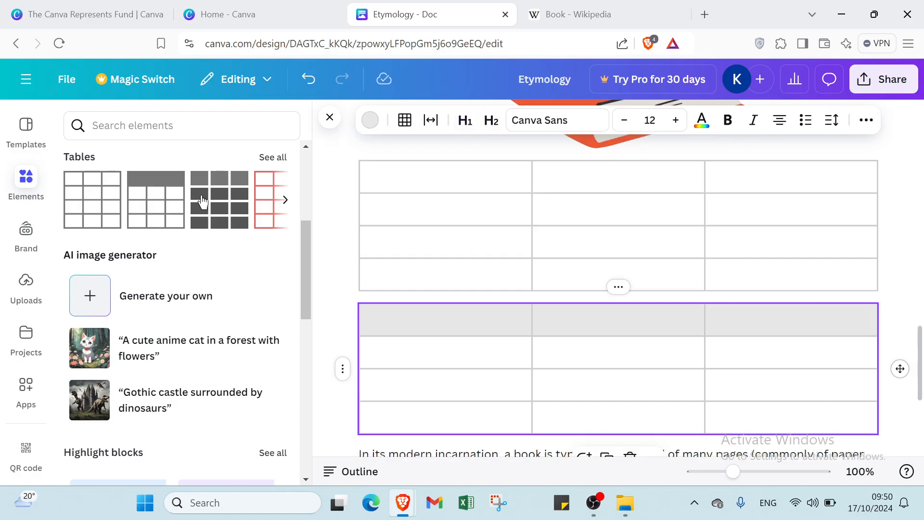
click(204, 202)
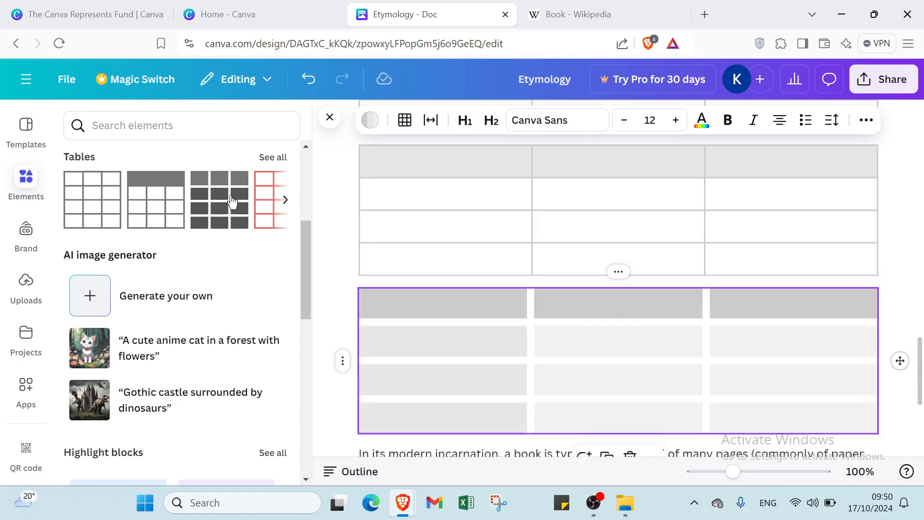
click(263, 206)
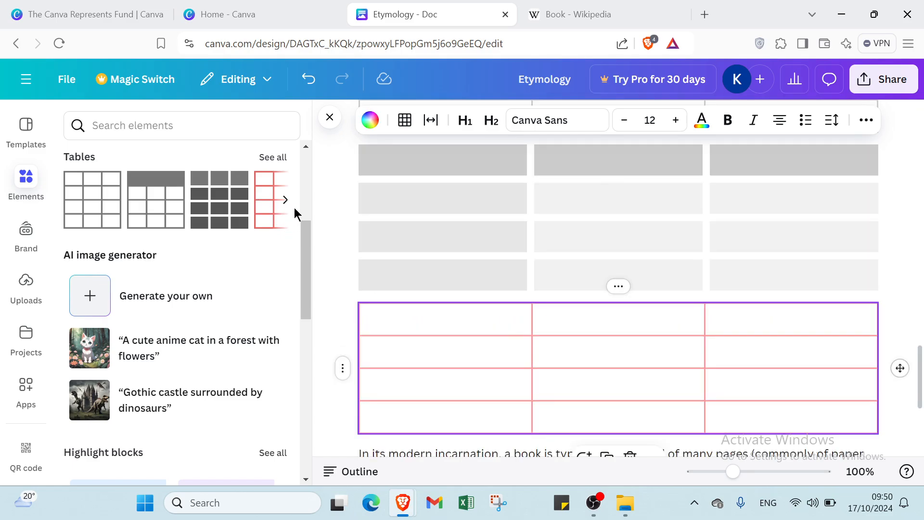
click(26, 244)
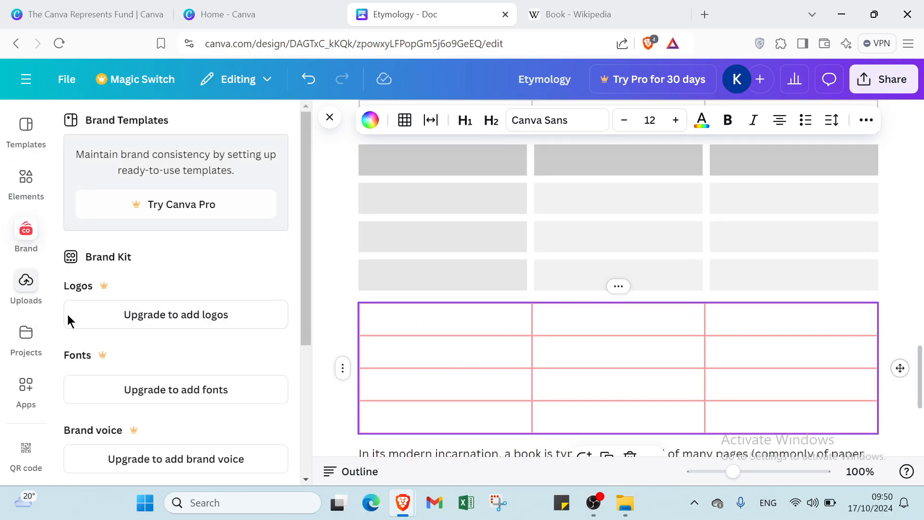
Explore uploaded images and videos, cancelling the file upload without adding anything
scroll(120, 318, down, 5)
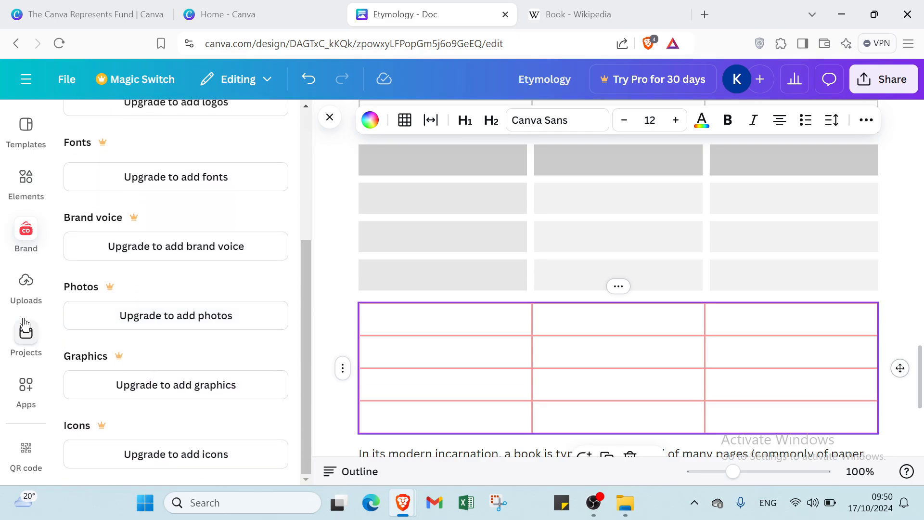
click(19, 288)
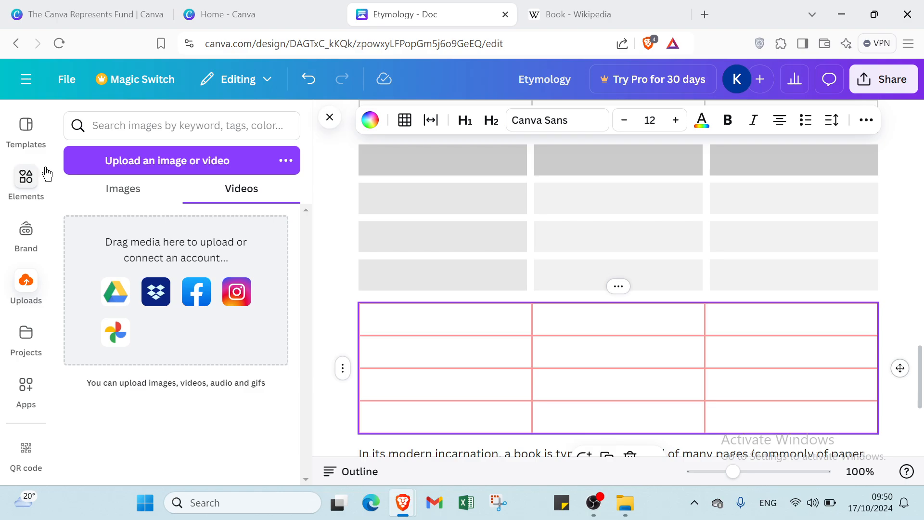
click(103, 193)
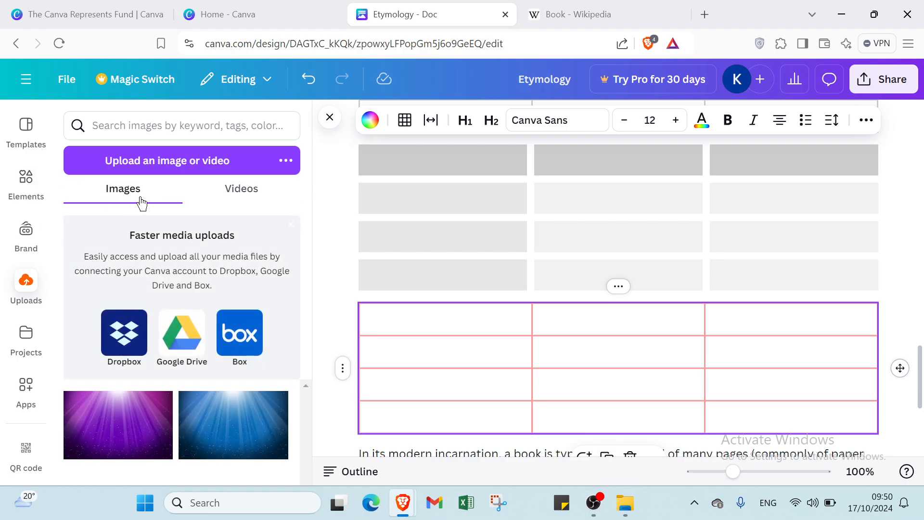
click(180, 163)
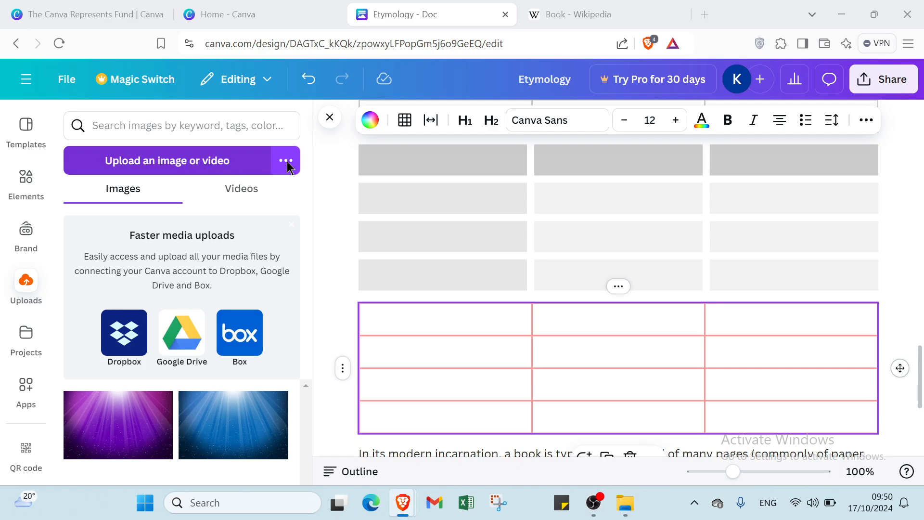
click(445, 10)
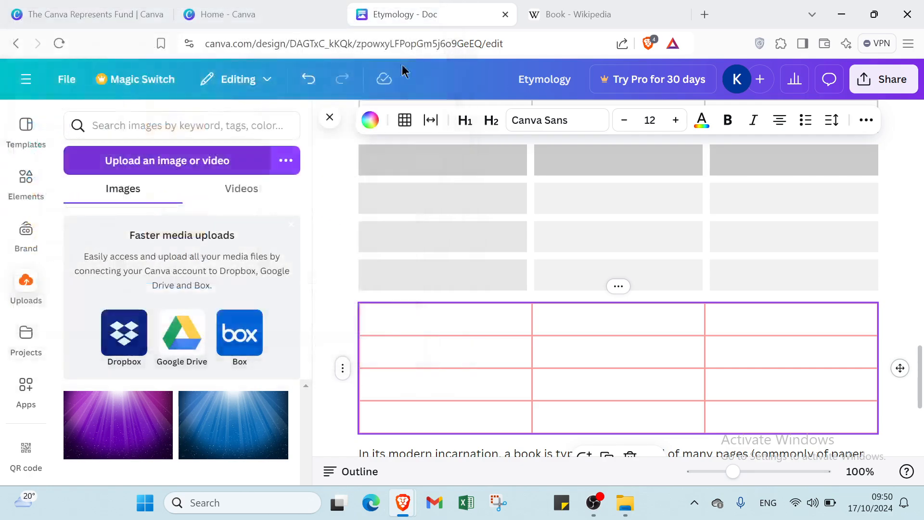
click(235, 198)
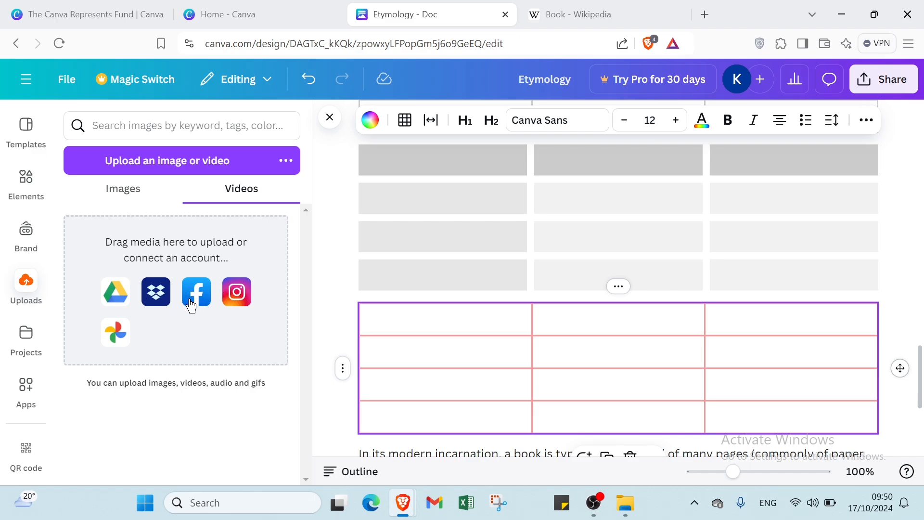
Browse Projects filtered by all, designs, folders and images
click(24, 339)
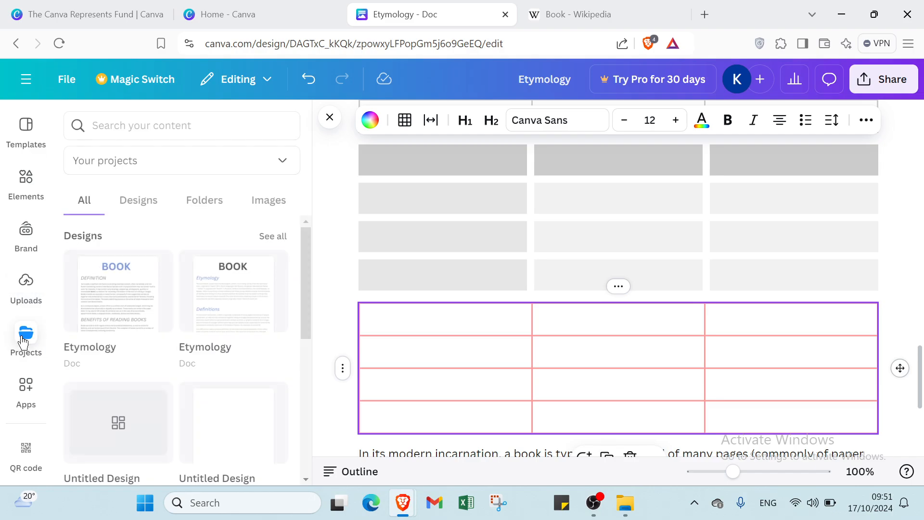
click(139, 205)
click(209, 202)
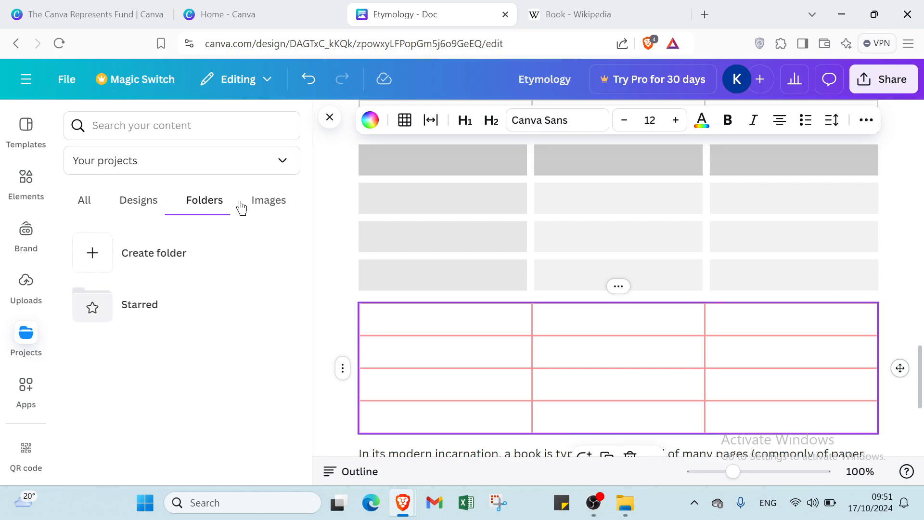
click(267, 200)
click(158, 209)
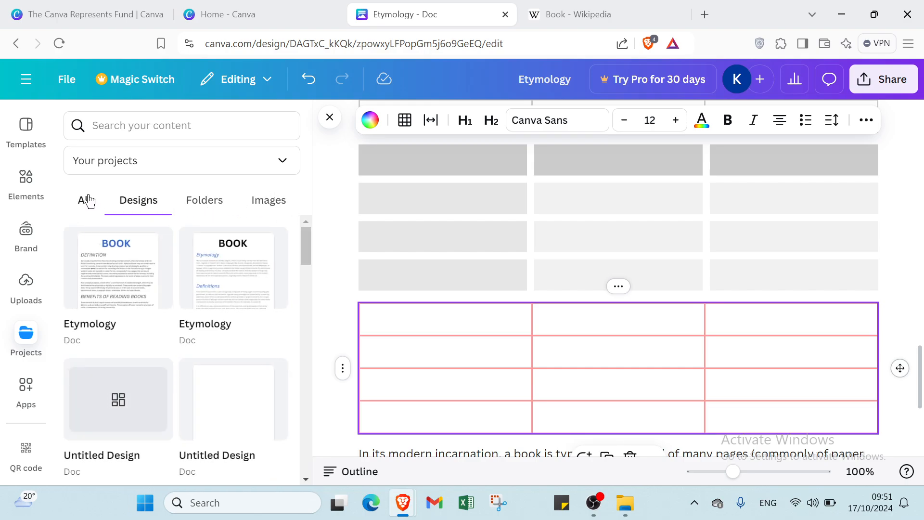
click(86, 201)
scroll(106, 246, down, 2)
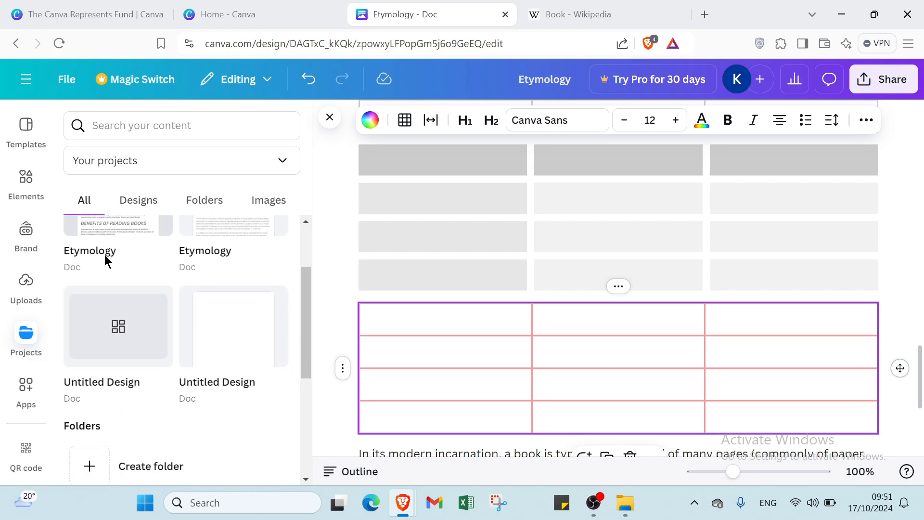
View the Facebook app's details under Apps, then return to the doc templates
click(31, 387)
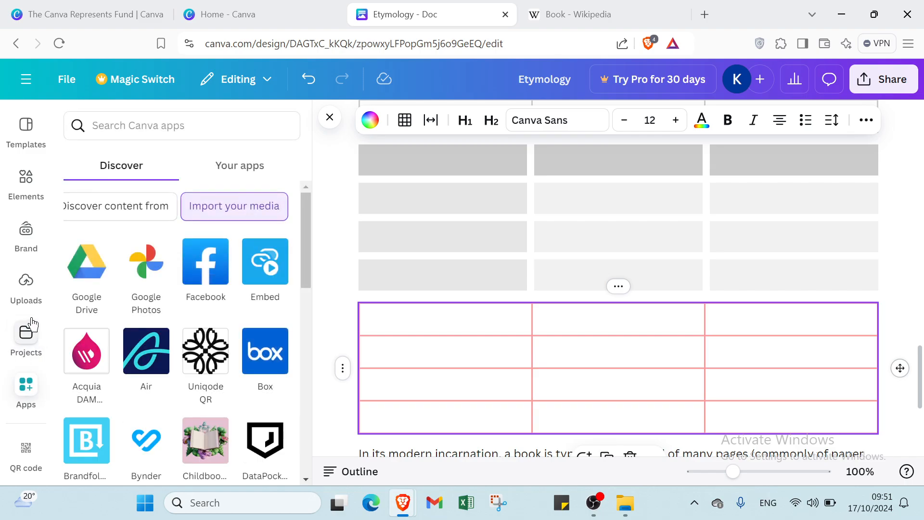
click(200, 272)
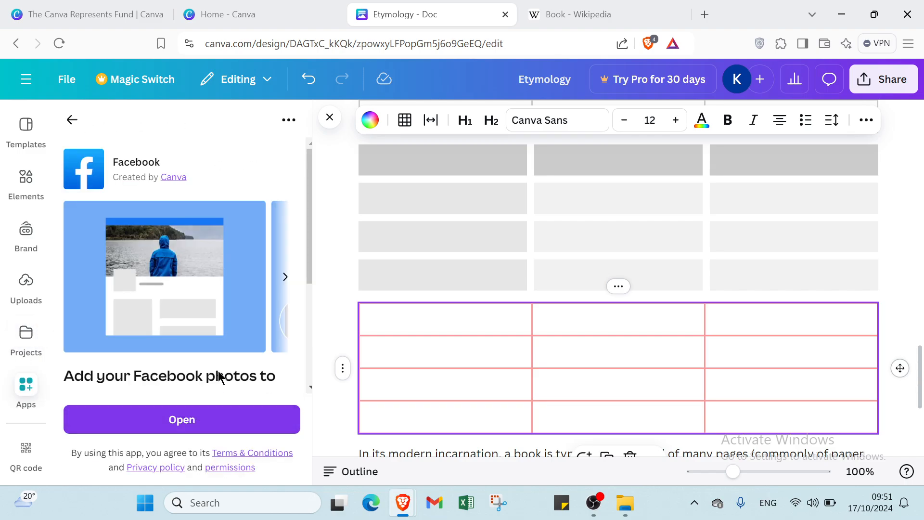
click(73, 119)
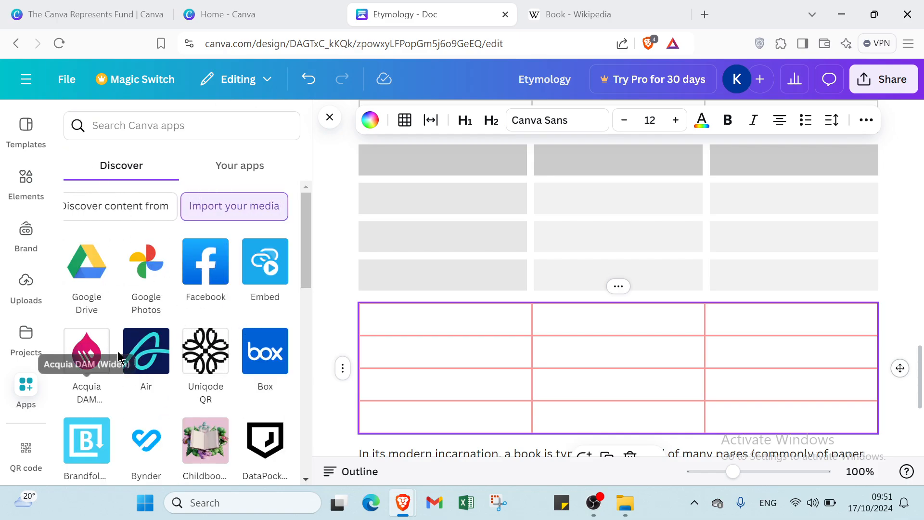
click(29, 130)
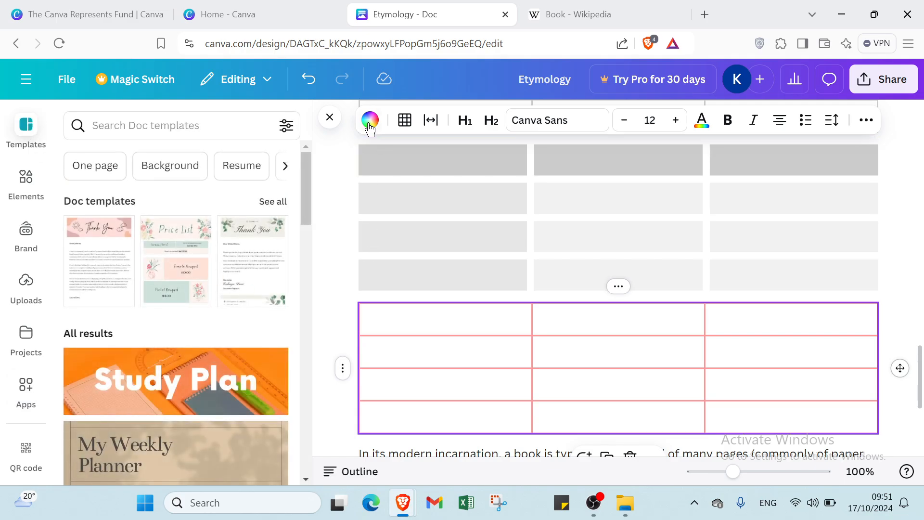
Close the templates panel and put the cursor before the Etymology heading
click(329, 118)
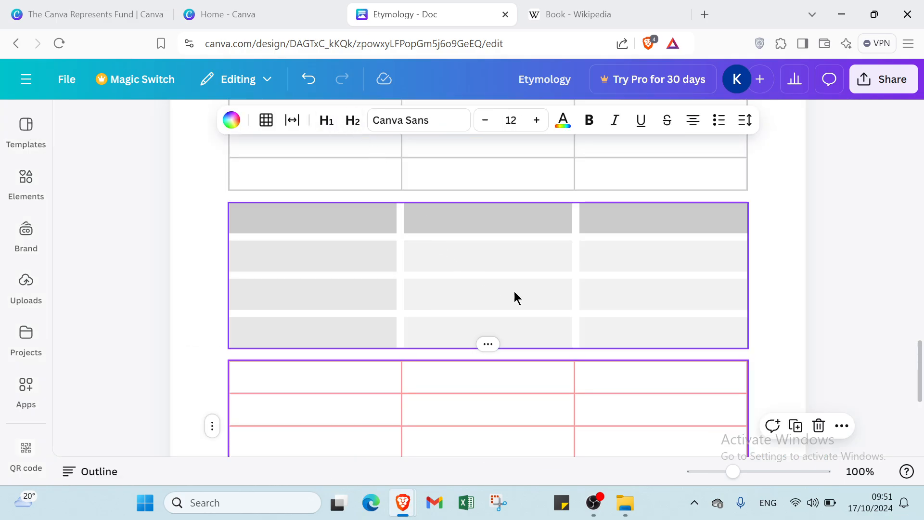
scroll(567, 311, up, 2)
scroll(568, 301, down, 5)
scroll(568, 301, down, 2)
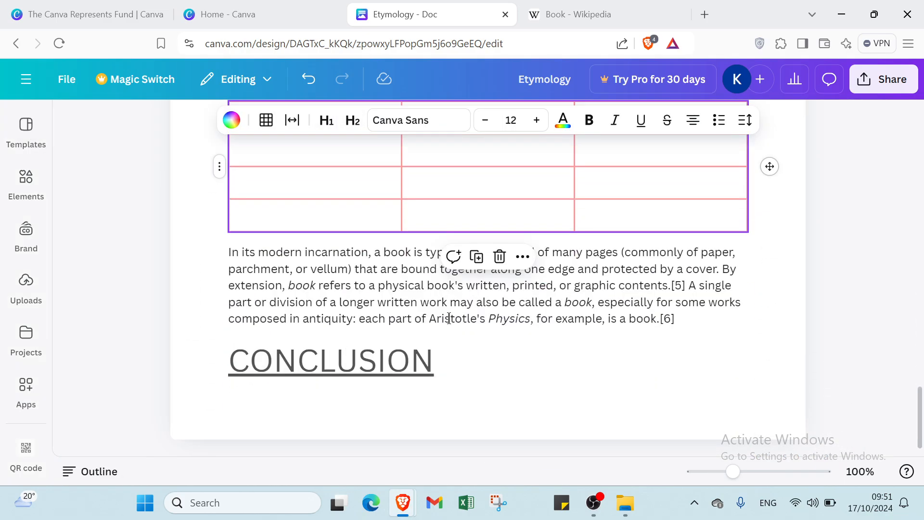
scroll(386, 314, up, 20)
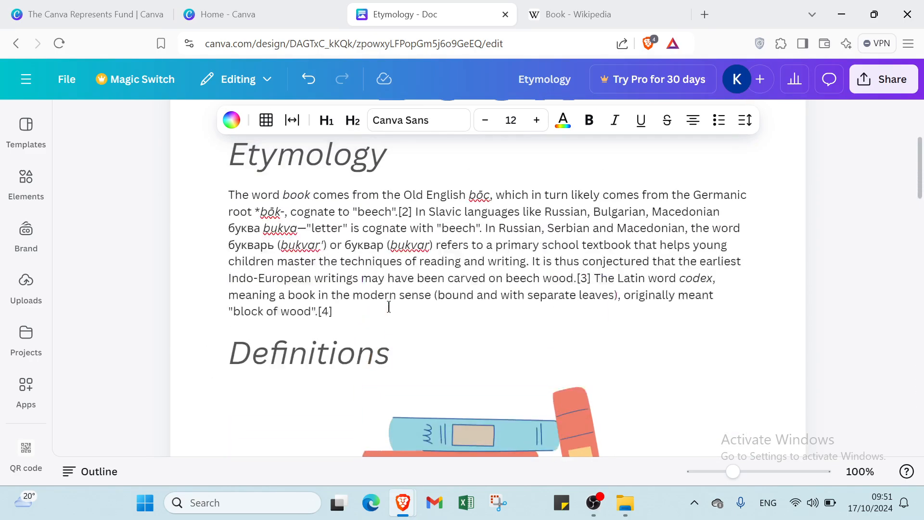
scroll(389, 306, up, 3)
click(233, 335)
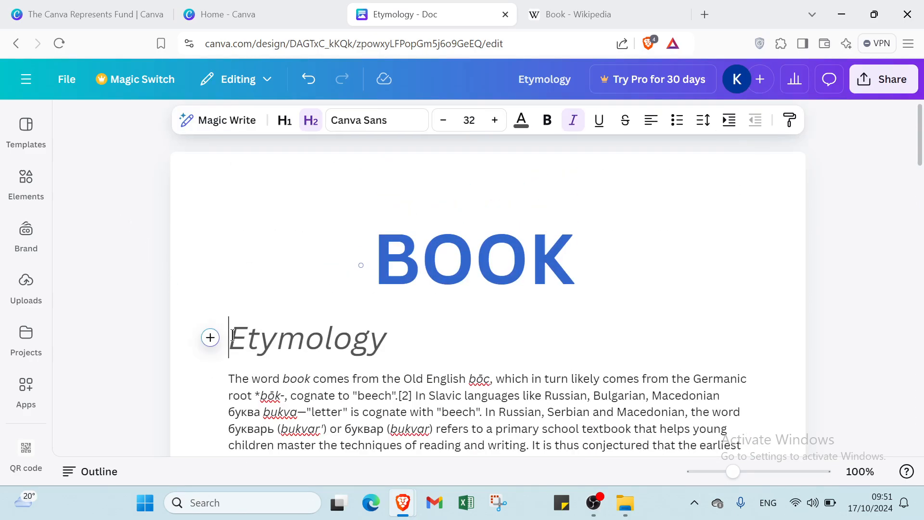
Insert the first grinning smiley from Quick actions' Emoji list before Etymology
click(214, 338)
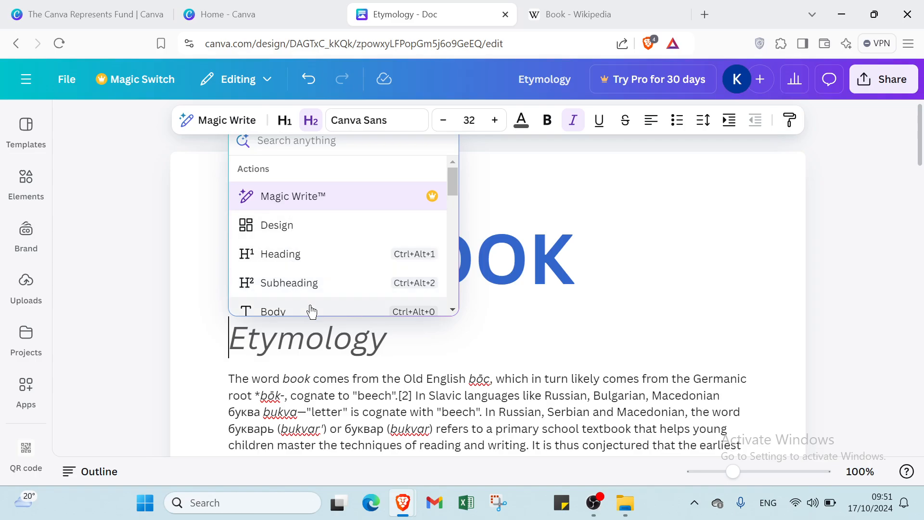
scroll(308, 303, down, 1)
scroll(294, 269, down, 1)
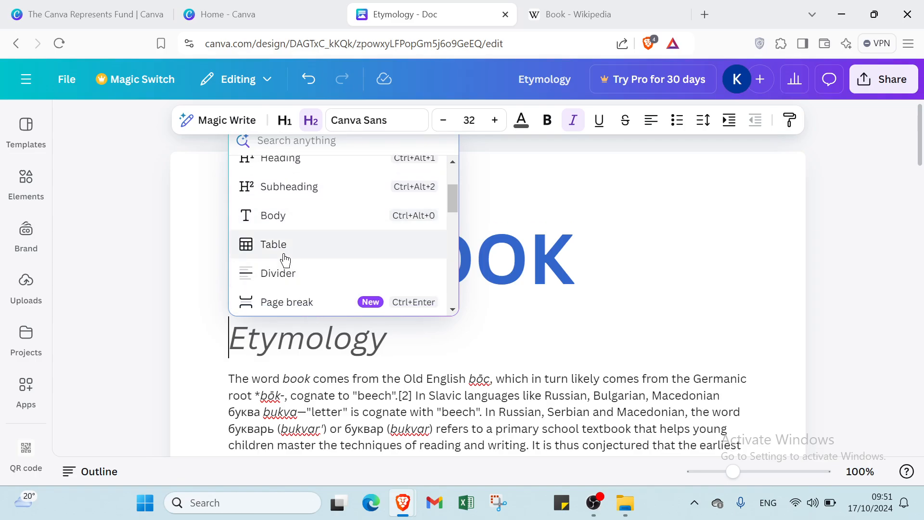
scroll(289, 241, down, 2)
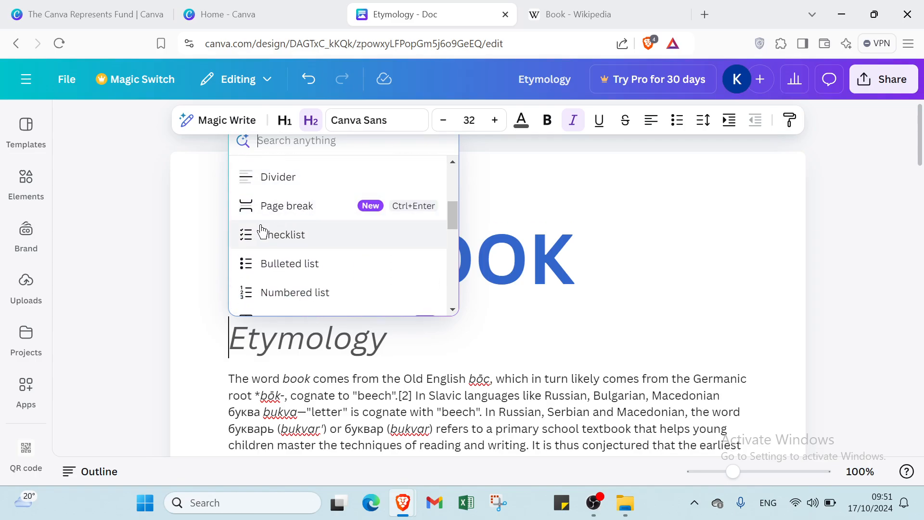
scroll(299, 253, down, 1)
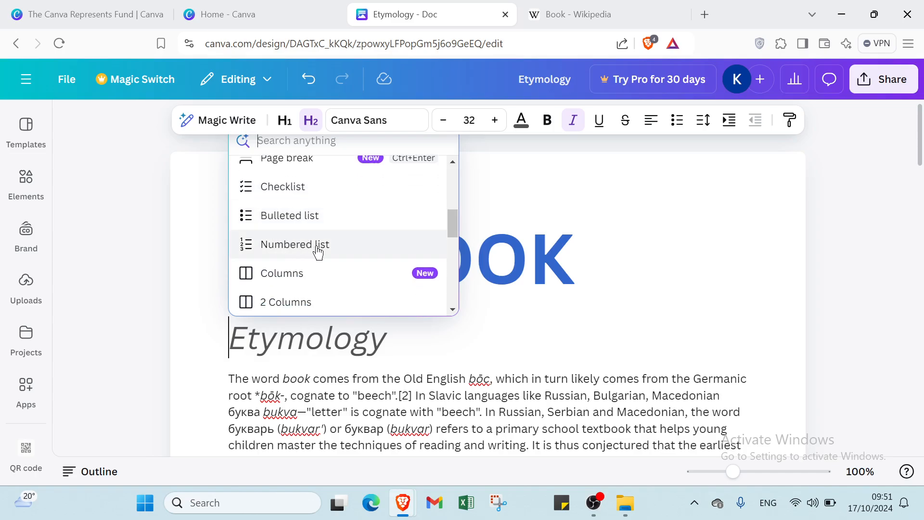
scroll(268, 248, down, 6)
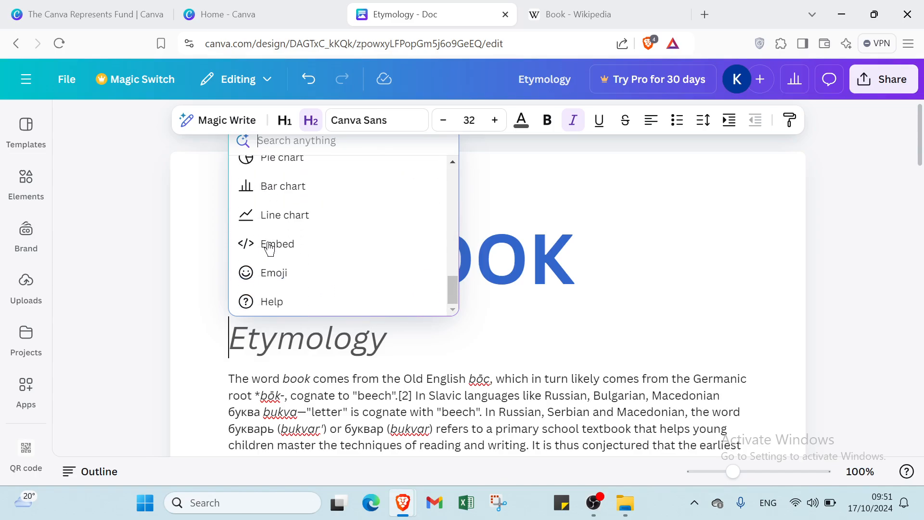
click(279, 275)
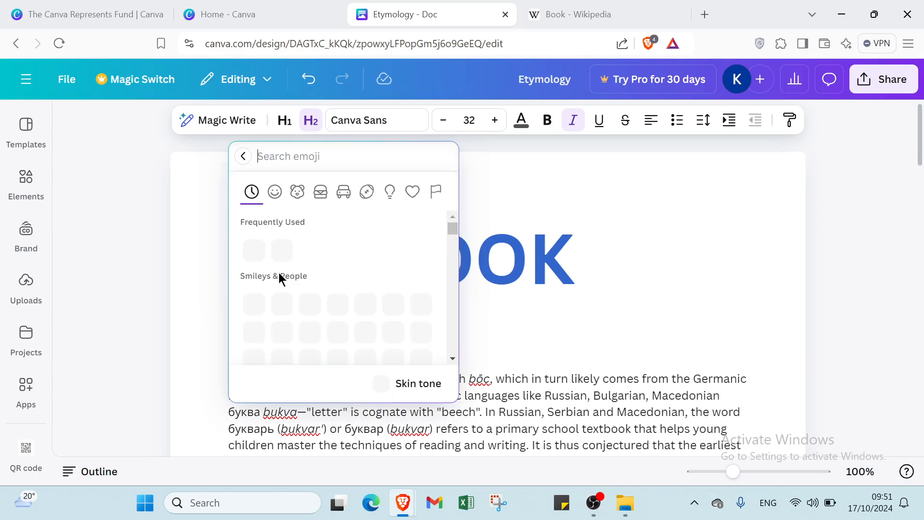
click(255, 305)
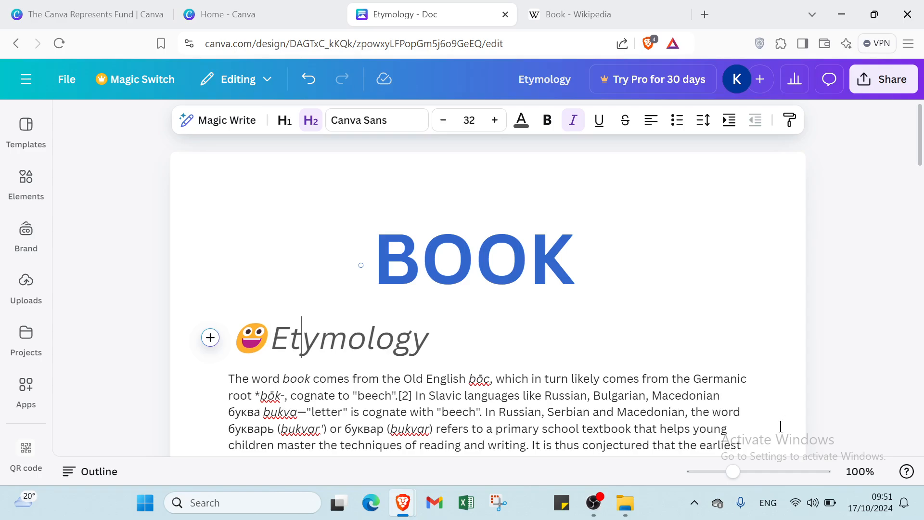
drag(734, 474, 698, 343)
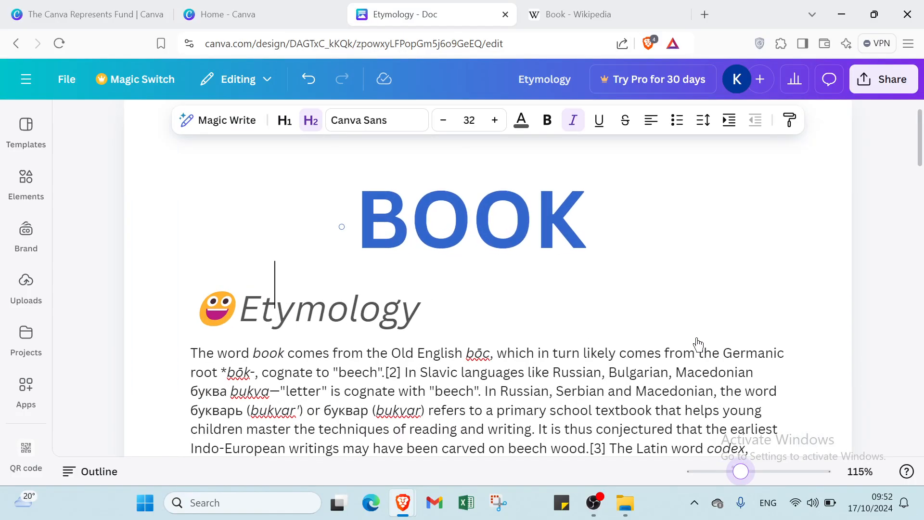
scroll(699, 342, down, 8)
scroll(698, 342, up, 4)
scroll(699, 342, up, 5)
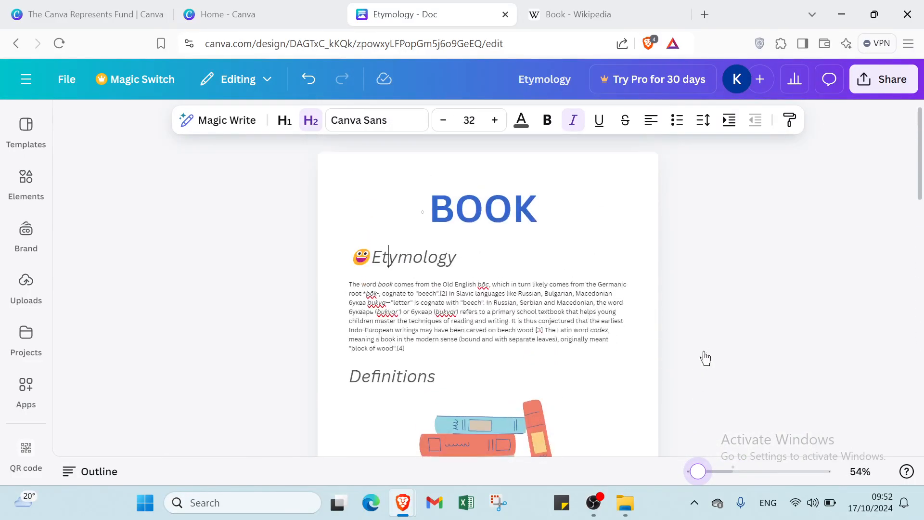
drag(697, 472, 731, 475)
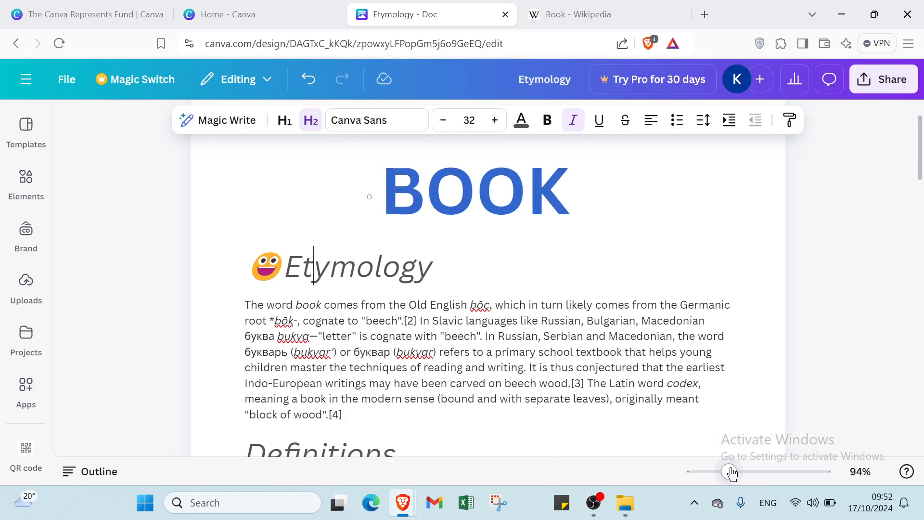
drag(737, 477, 740, 475)
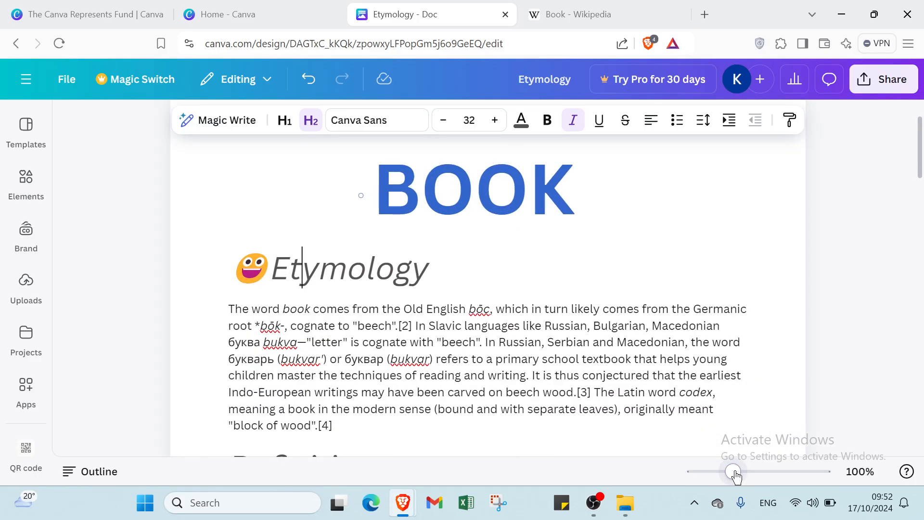
click(800, 370)
scroll(731, 308, down, 15)
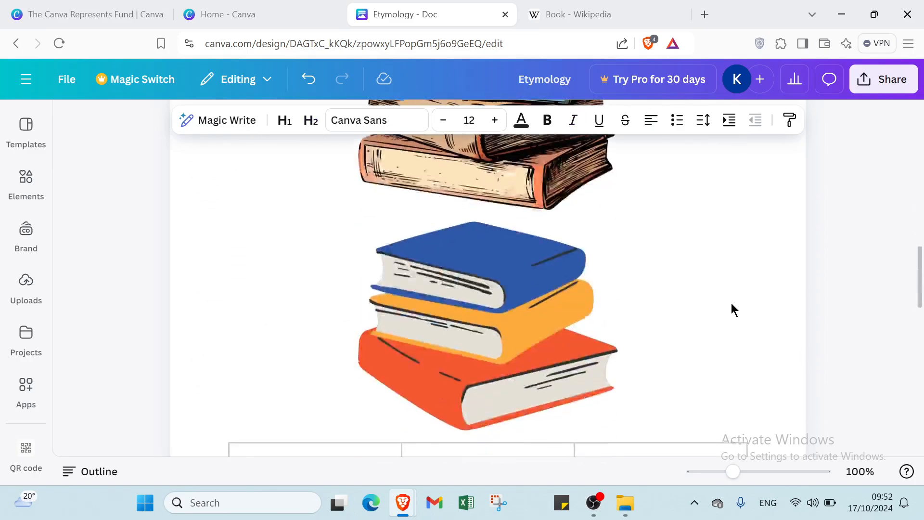
scroll(732, 305, down, 5)
scroll(592, 292, up, 7)
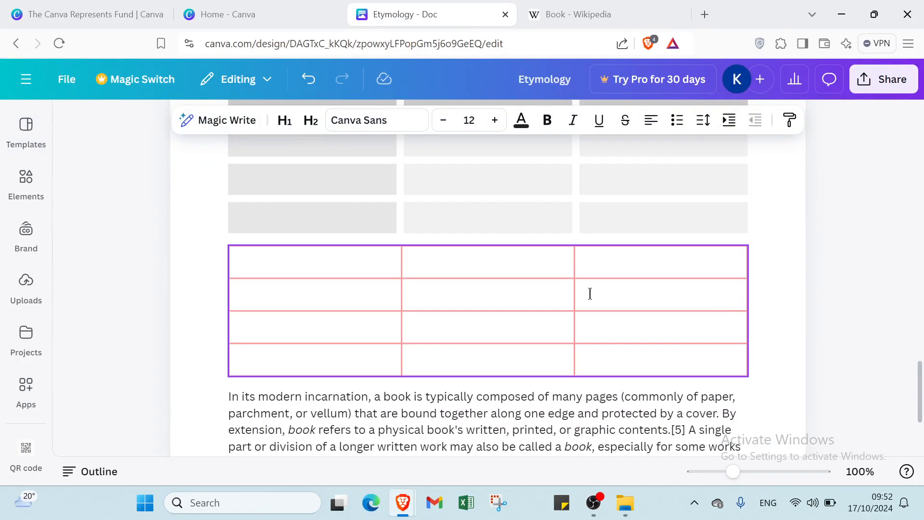
scroll(440, 365, down, 4)
click(454, 327)
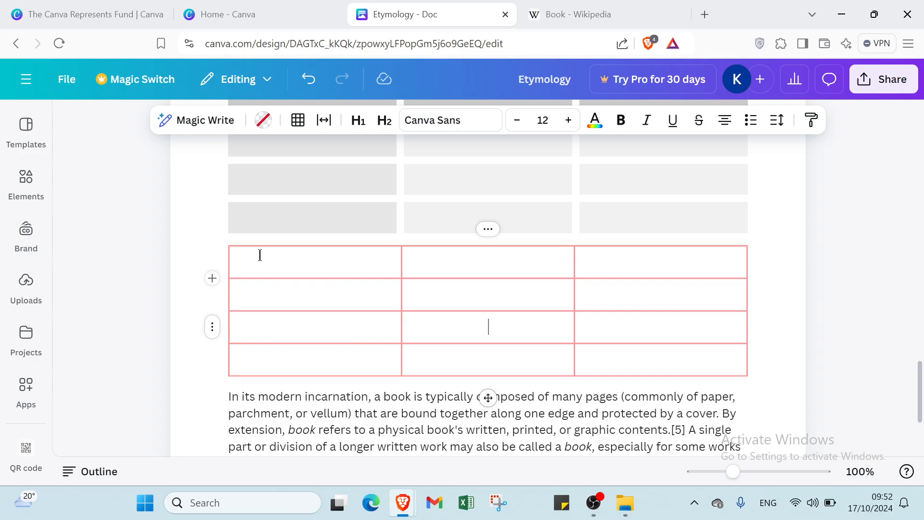
scroll(346, 246, up, 4)
scroll(331, 241, up, 5)
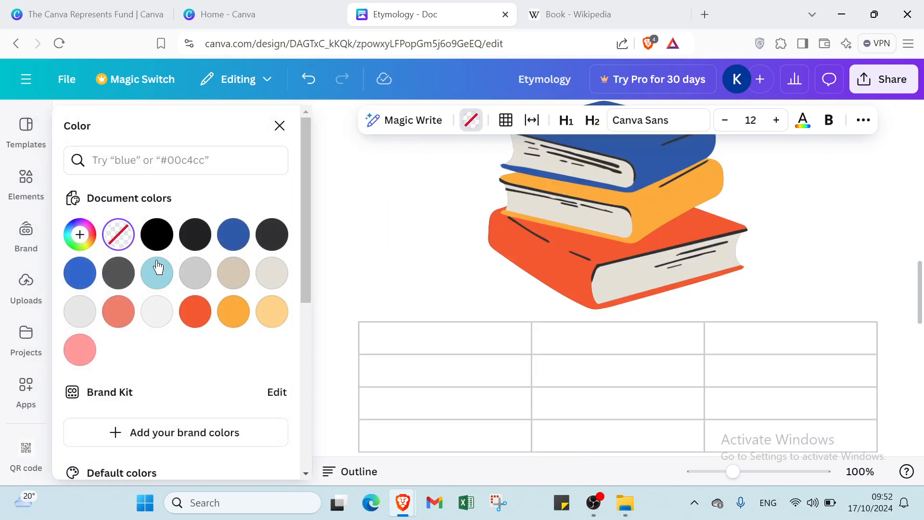
click(158, 274)
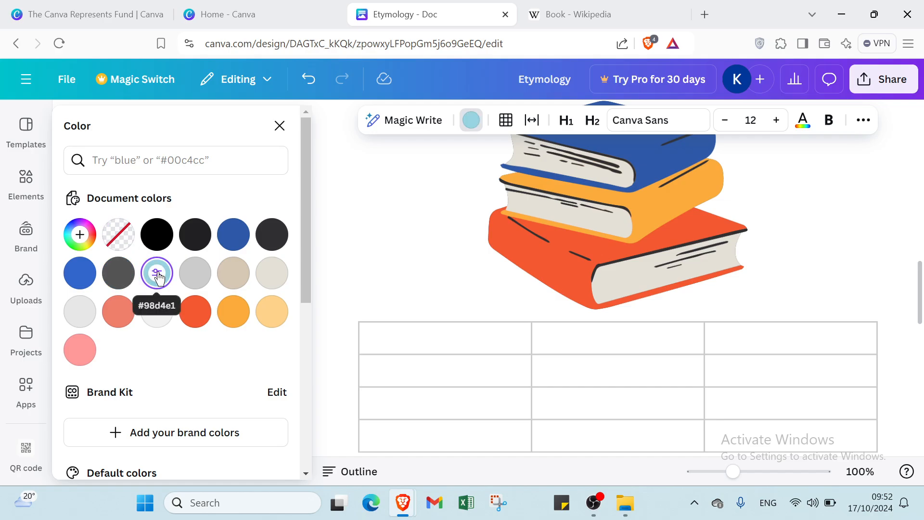
click(479, 331)
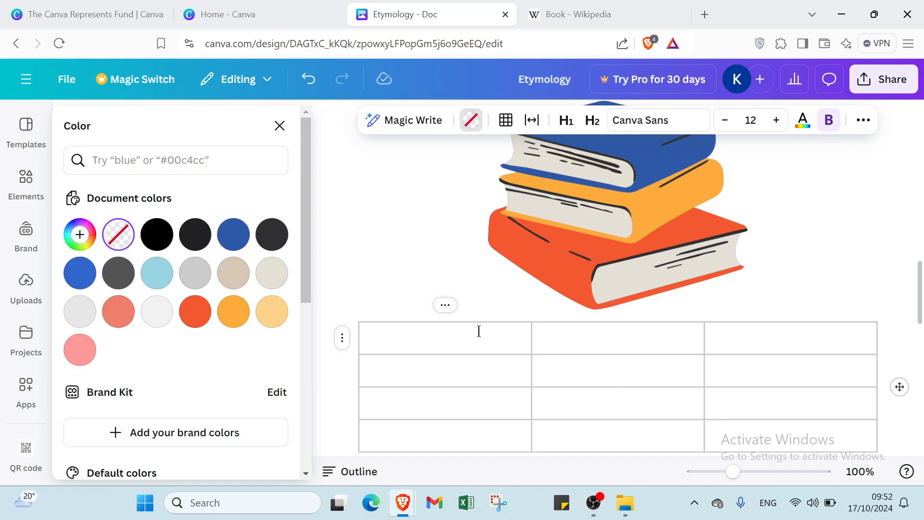
text(FFFF)
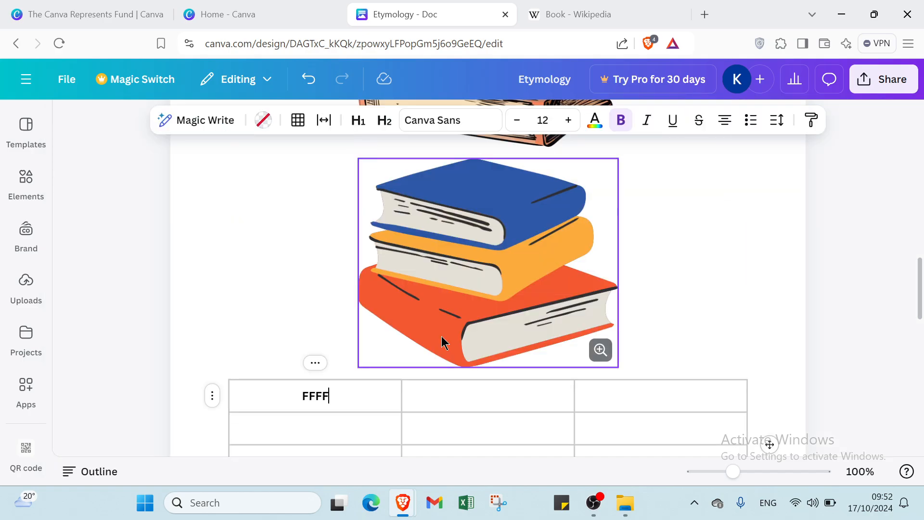
key(BackSpace)
key(BackSpace)
key(BackSpace)
key(BackSpace)
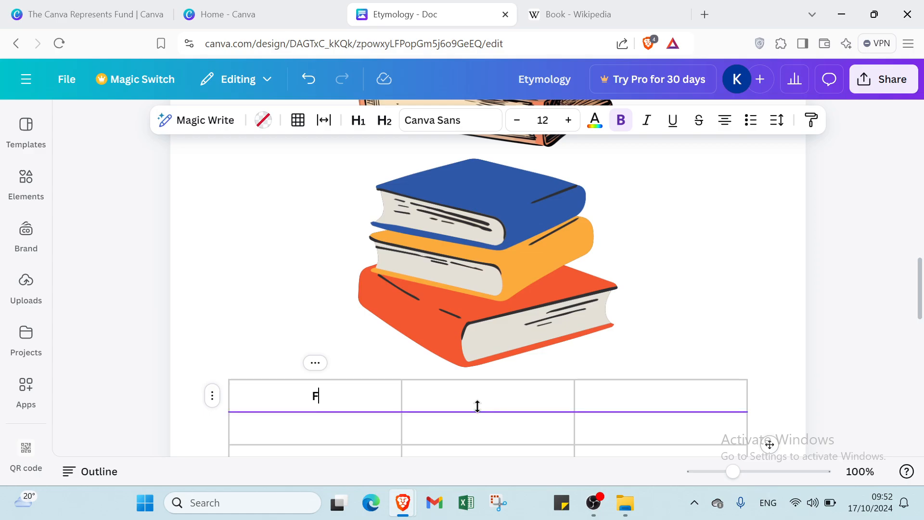
scroll(676, 288, up, 2)
scroll(675, 288, up, 10)
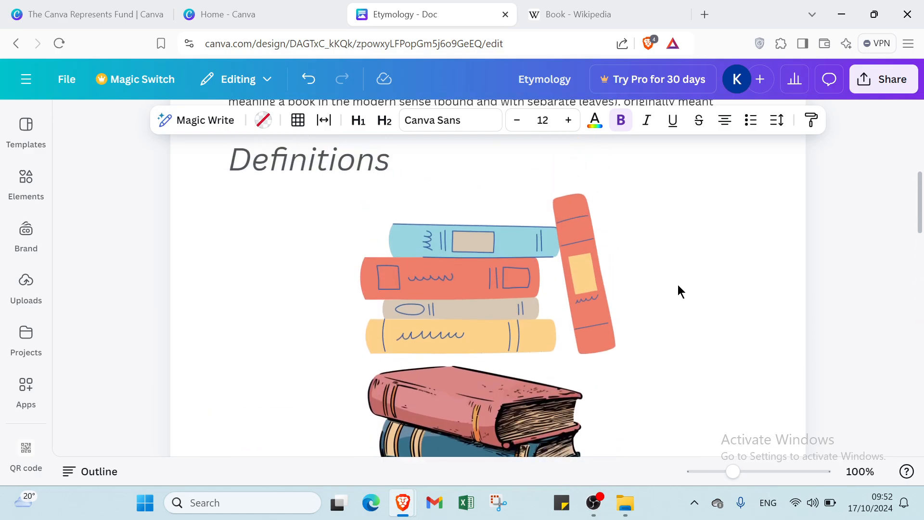
click(872, 80)
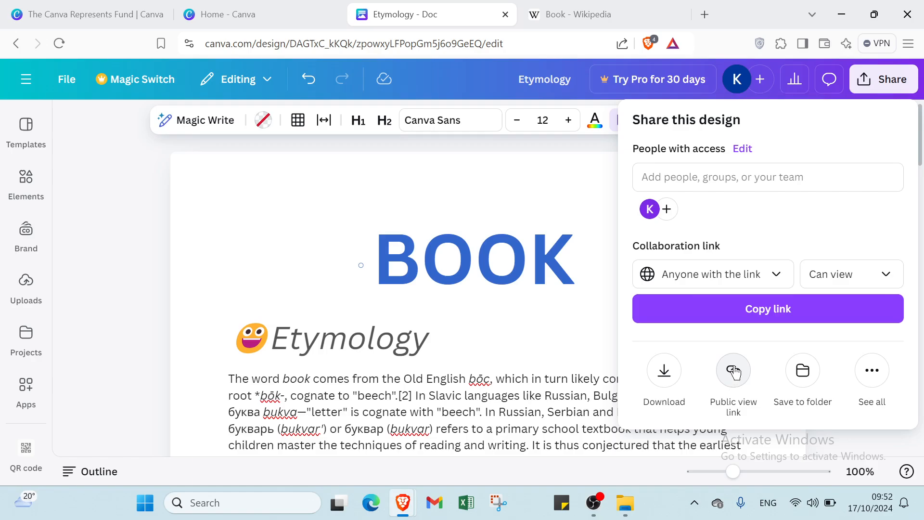
click(734, 370)
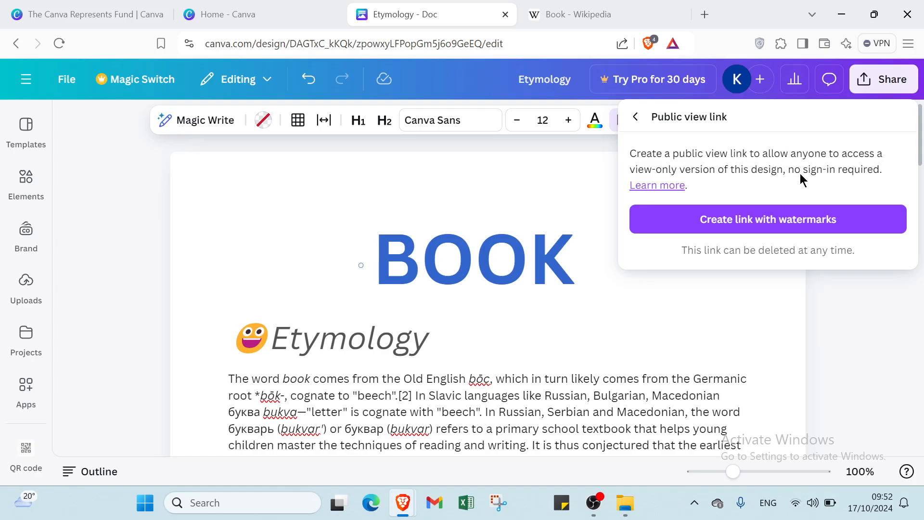
click(639, 117)
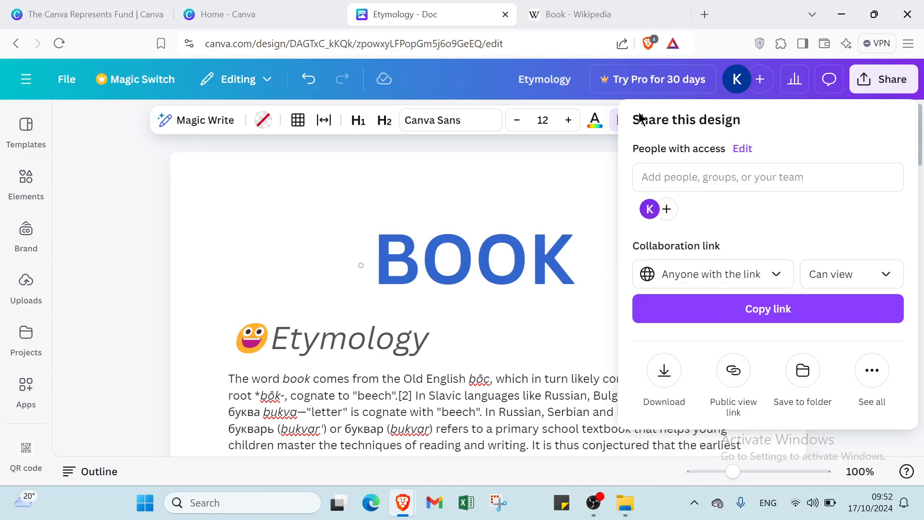
click(727, 274)
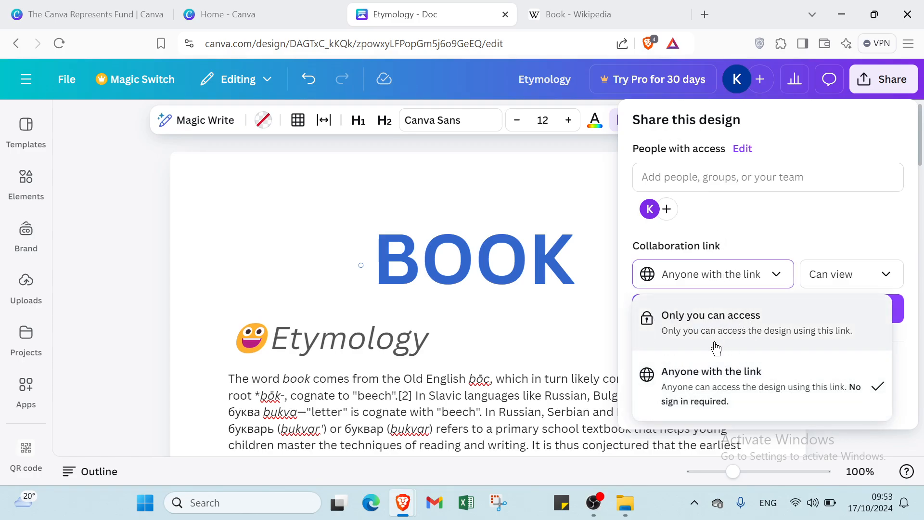
click(778, 383)
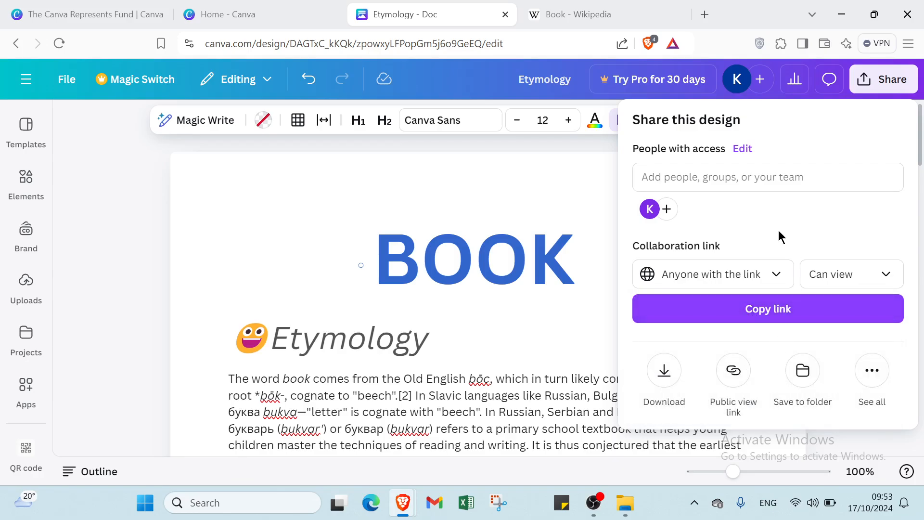
click(871, 370)
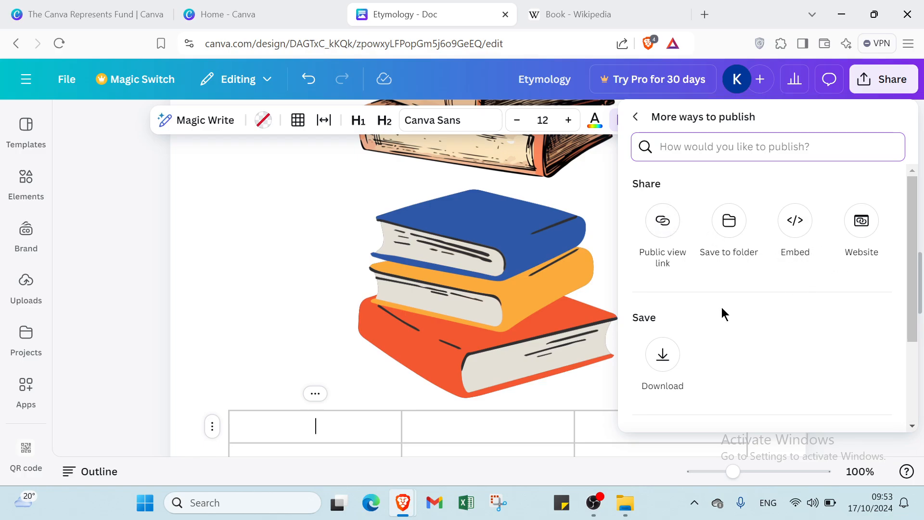
click(608, 196)
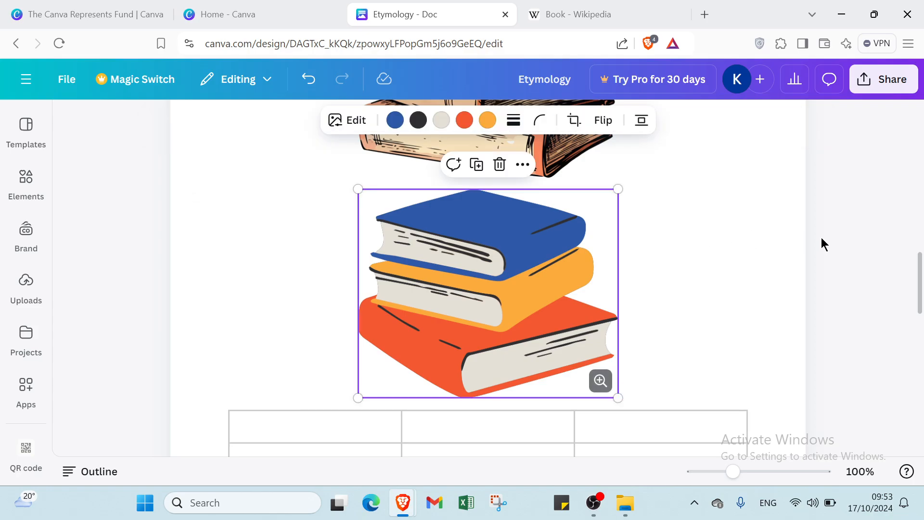
Undo the FFFF table entry, the last paragraph's styling, the Definitions links and the CONCLUSION heading
click(309, 80)
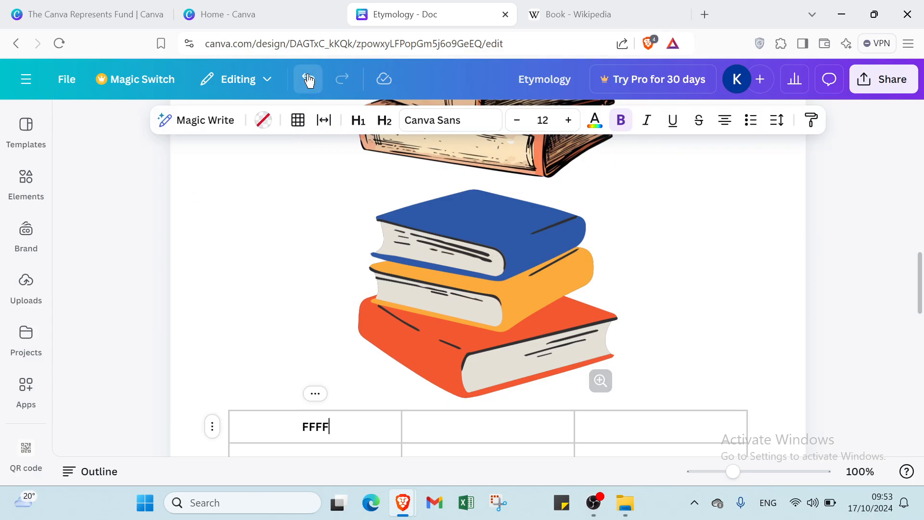
click(308, 79)
click(308, 80)
click(308, 79)
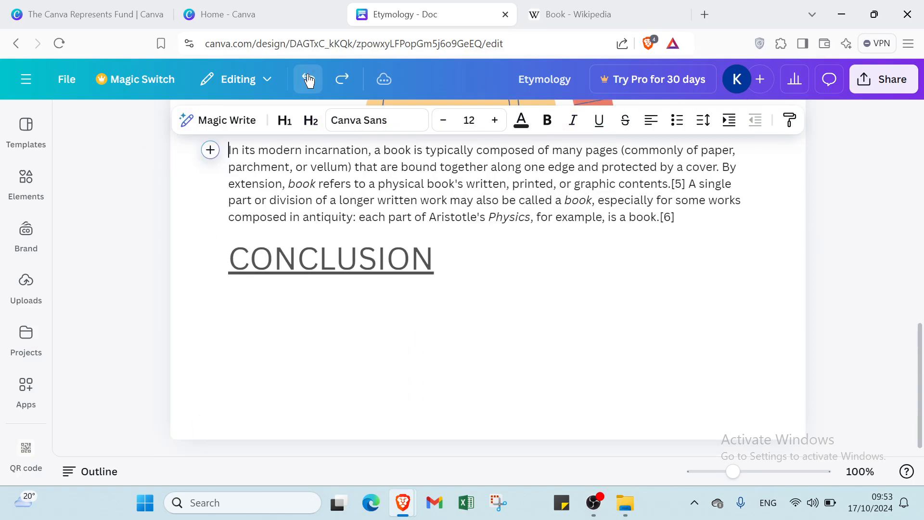
click(308, 80)
click(308, 80)
click(308, 79)
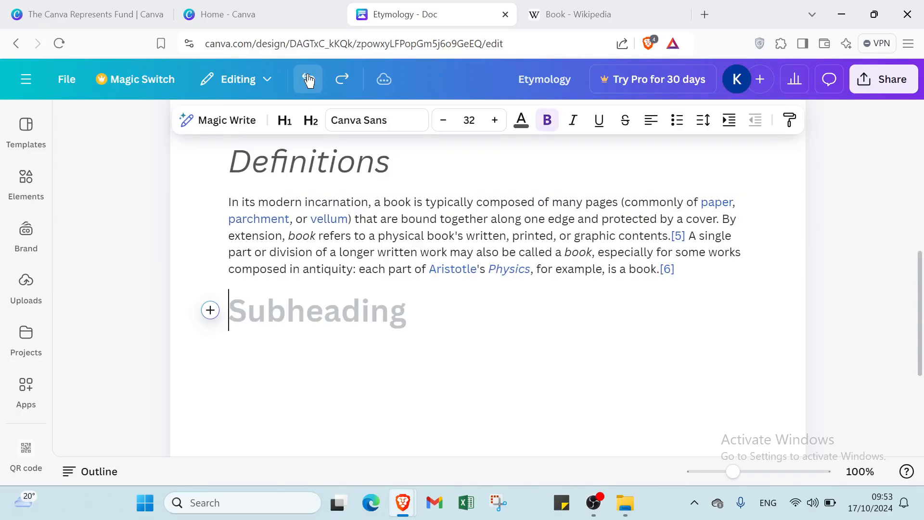
Revert the Definitions heading and all remaining earlier edits, then return to The Canva Represents Fund page
click(308, 79)
click(309, 79)
click(308, 79)
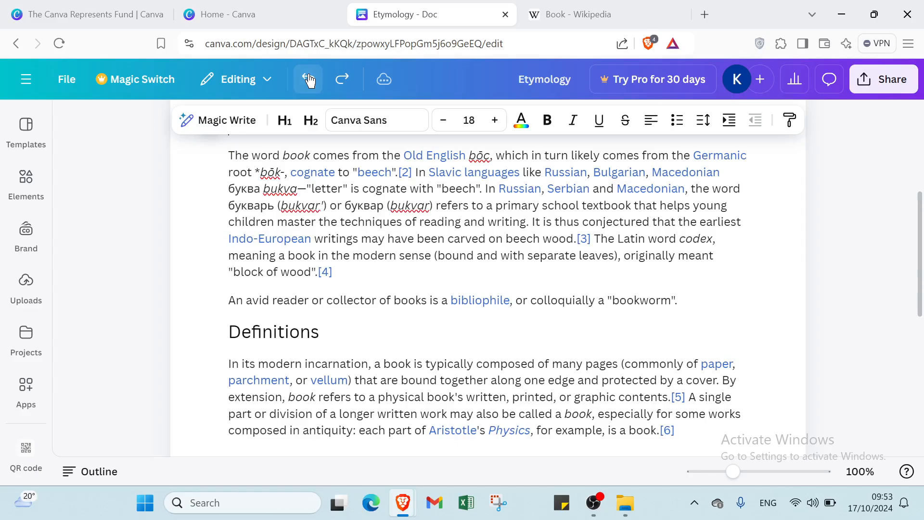
click(308, 79)
click(308, 80)
click(308, 79)
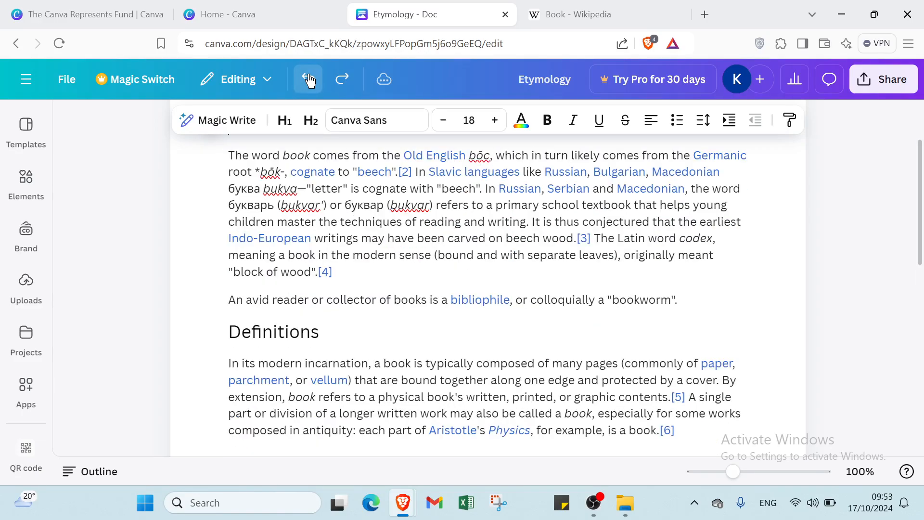
click(308, 80)
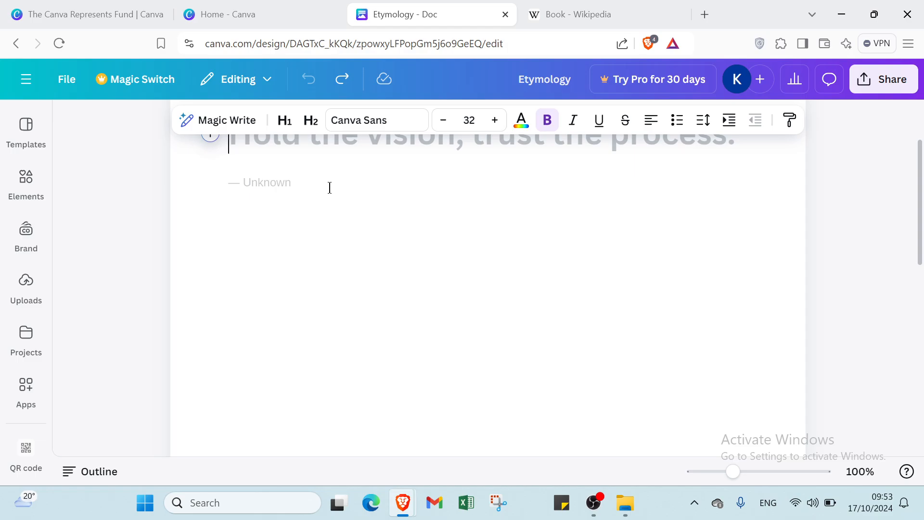
click(106, 13)
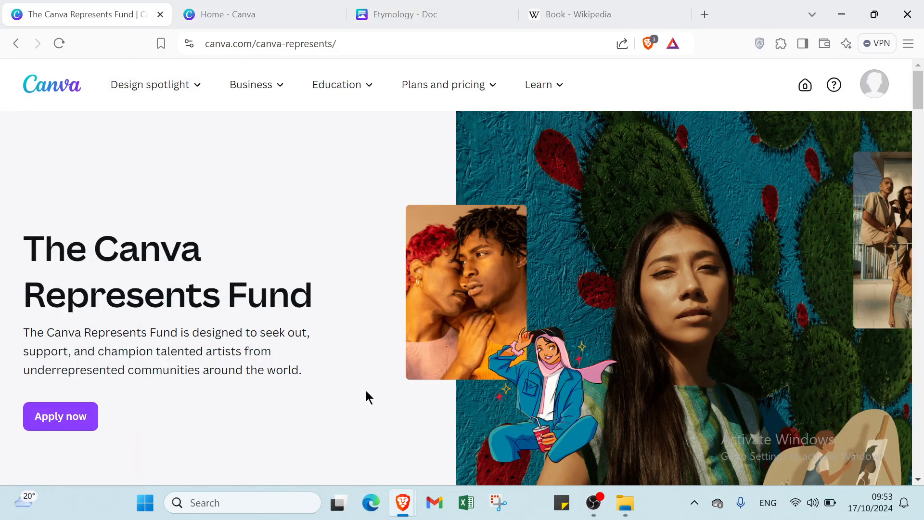